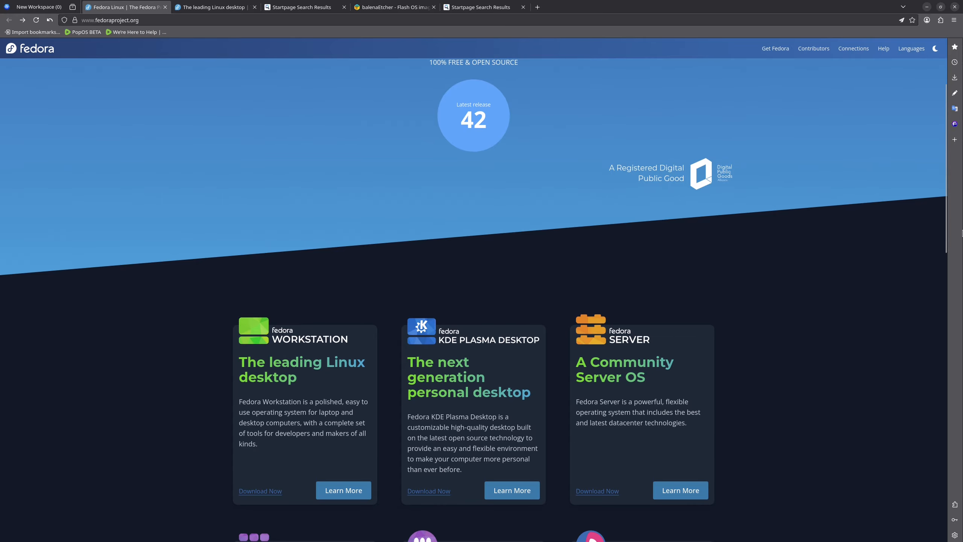
Step: View the Fedora Kinoite page from the Atomic Desktops list and return to the Fedora homepage
{"action": "left_click_drag", "start_coordinate": [943, 190], "coordinate": [833, 540]}
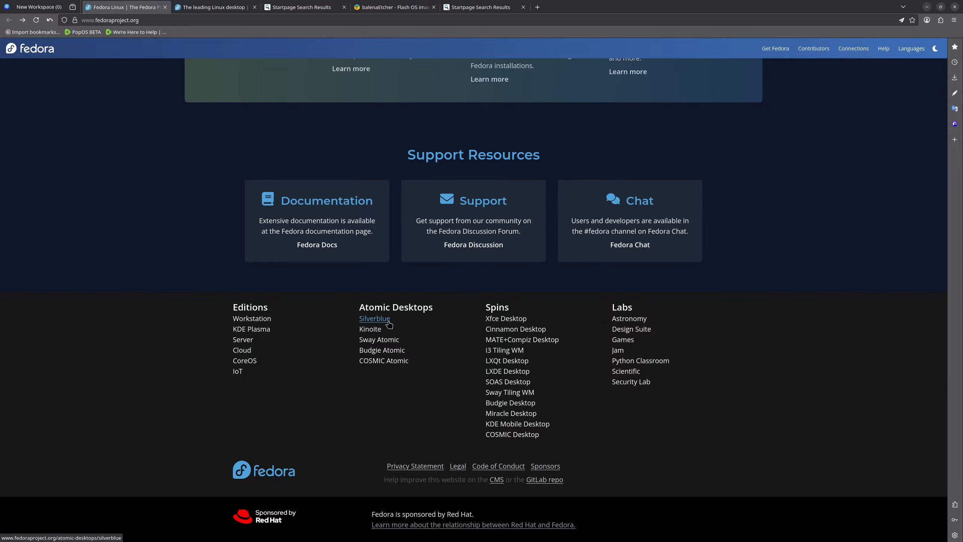
{"action": "left_click", "coordinate": [377, 329]}
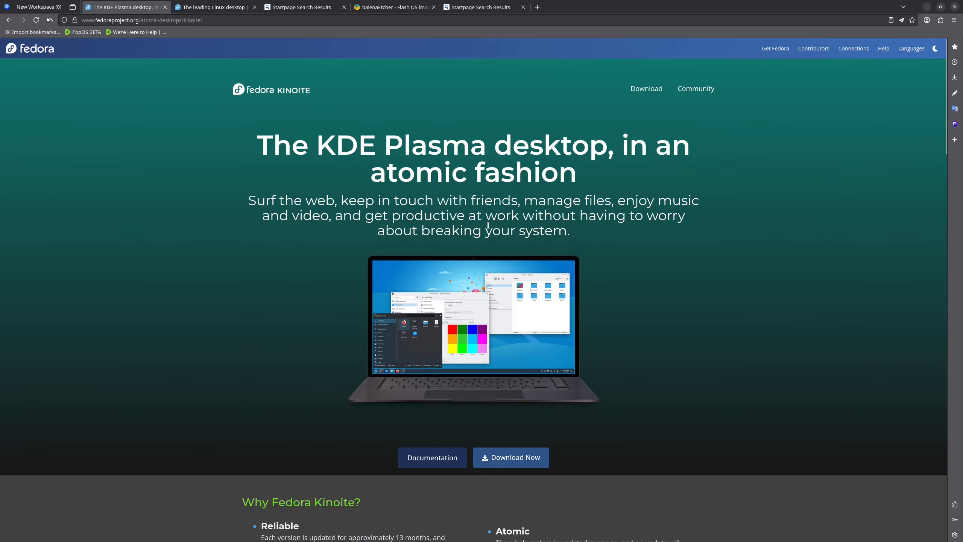
{"action": "key", "text": "alt+Left"}
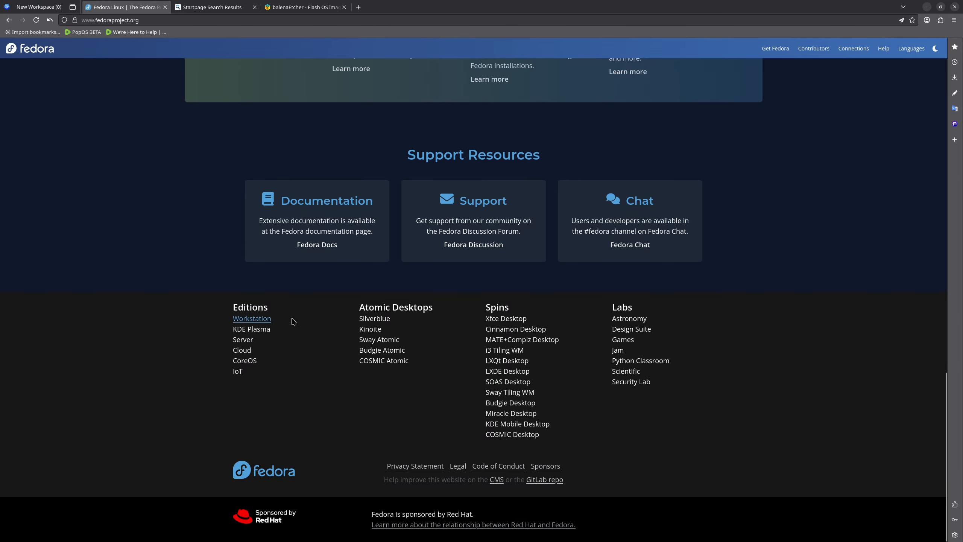
Step: Go to the Fedora Workstation page, view its documentation in a new tab, and return to the Workstation page
{"action": "left_click", "coordinate": [265, 319]}
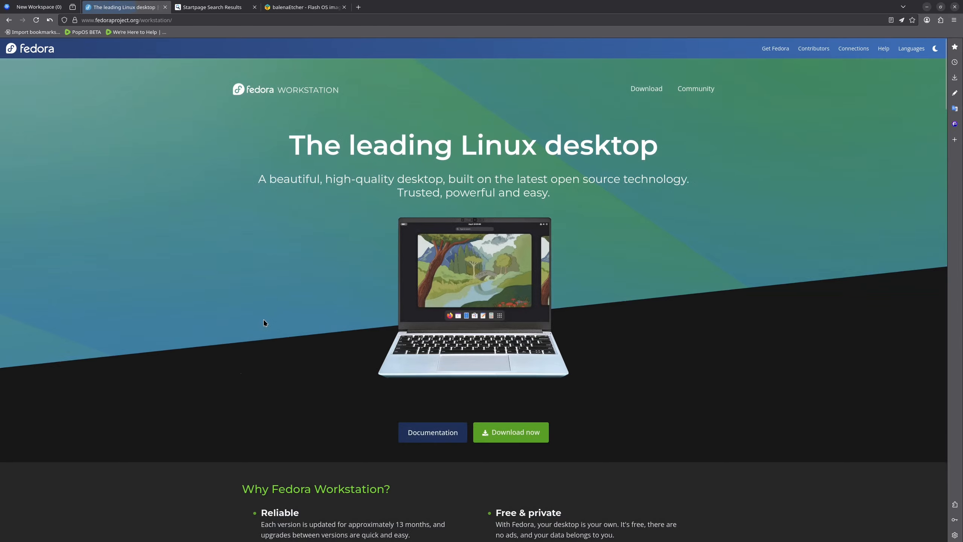
{"action": "right_click", "coordinate": [444, 434]}
{"action": "left_click", "coordinate": [494, 295]}
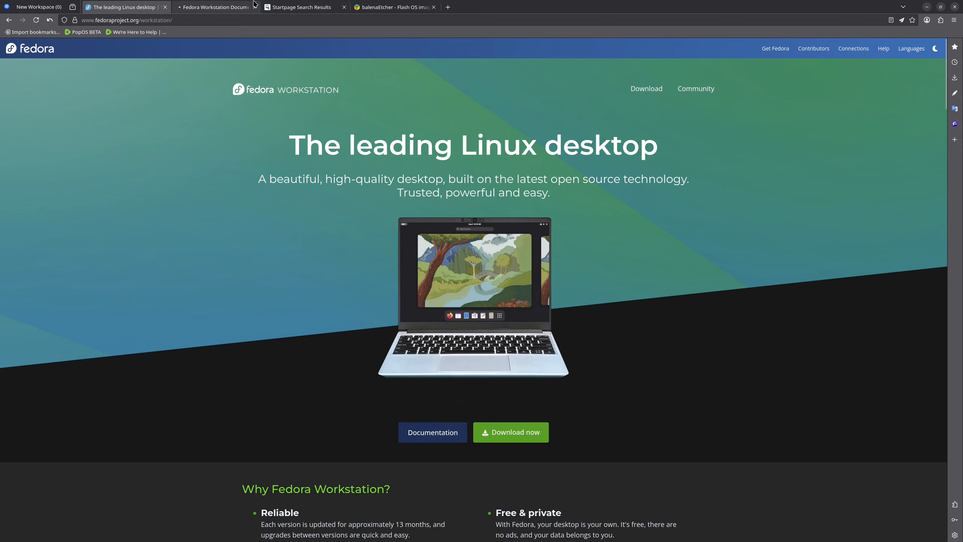
{"action": "left_click", "coordinate": [227, 7]}
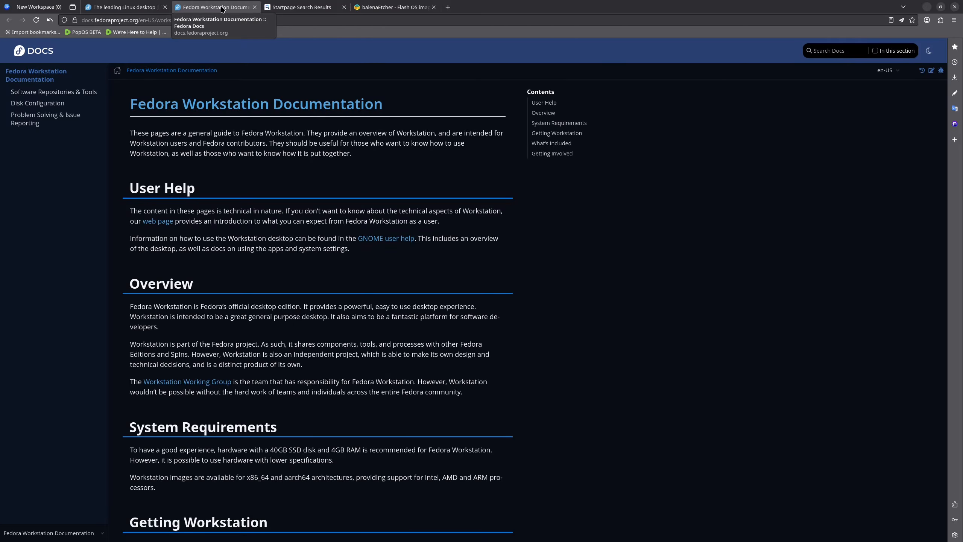
{"action": "left_click", "coordinate": [123, 7]}
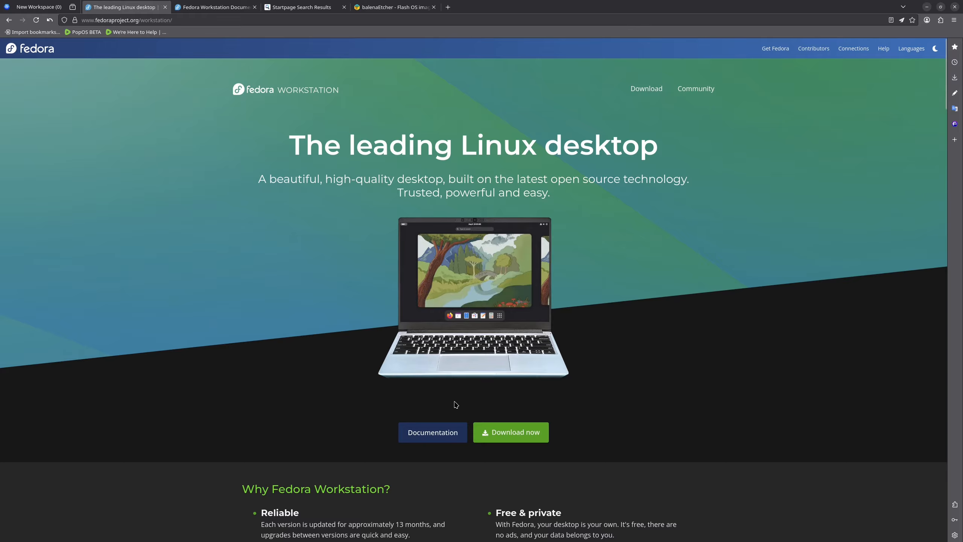
Step: Download the Fedora Workstation 42 Live ISO for Intel and AMD x86_64 systems
{"action": "scroll", "coordinate": [509, 431], "scroll_direction": "down", "scroll_amount": 4}
{"action": "left_click", "coordinate": [509, 267]}
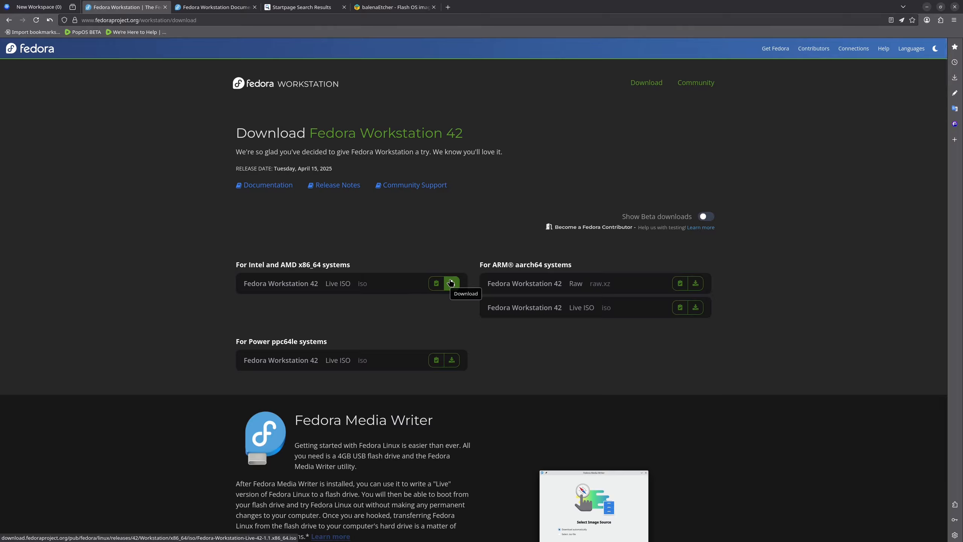
{"action": "left_click", "coordinate": [451, 283]}
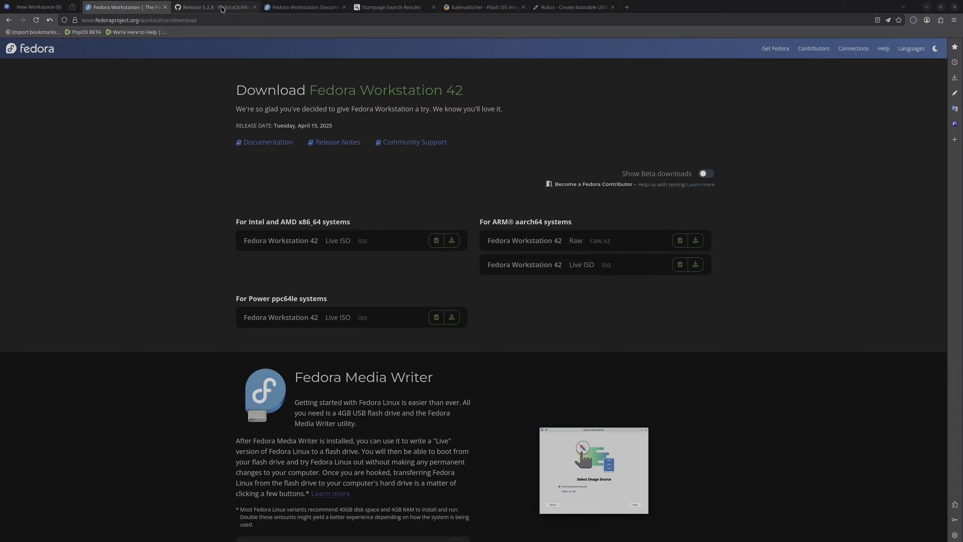
Step: View the Fedora Media Writer release page offered for Windows and Mac from the Workstation download page
{"action": "left_click", "coordinate": [222, 8]}
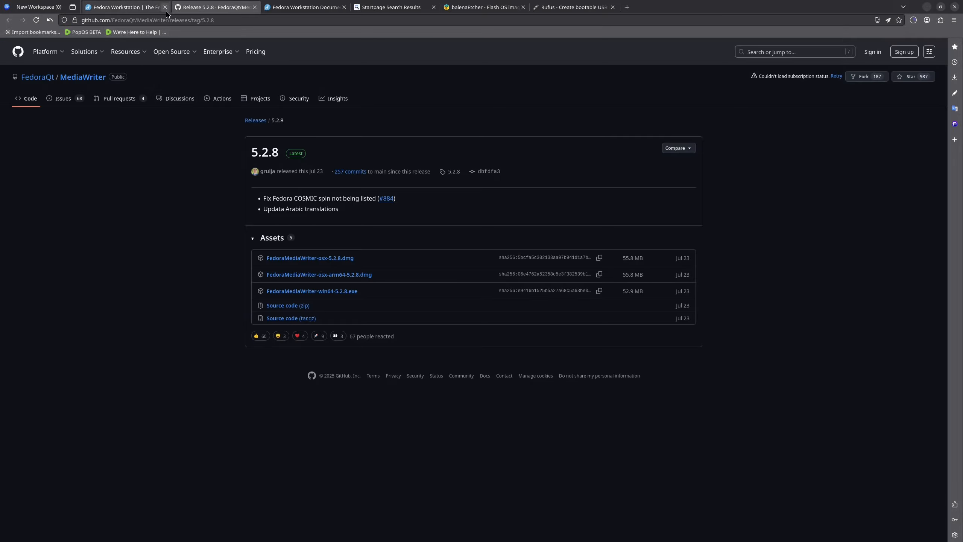
{"action": "left_click", "coordinate": [133, 8]}
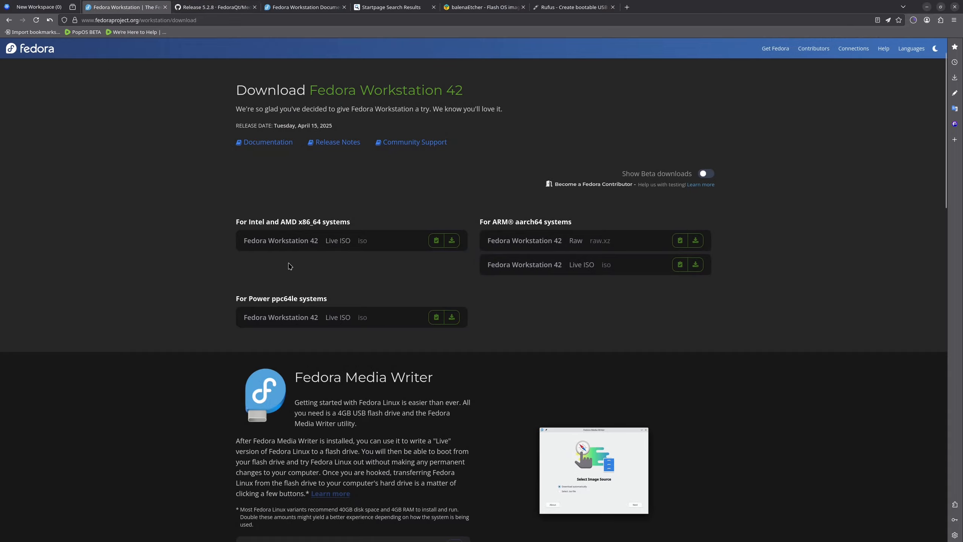
{"action": "scroll", "coordinate": [350, 262], "scroll_direction": "down", "scroll_amount": 4}
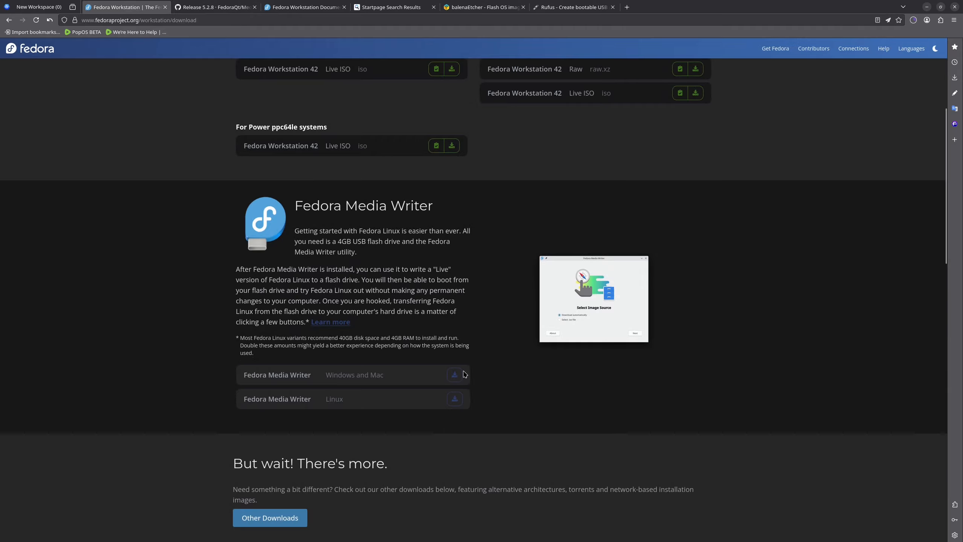
{"action": "left_click", "coordinate": [454, 374]}
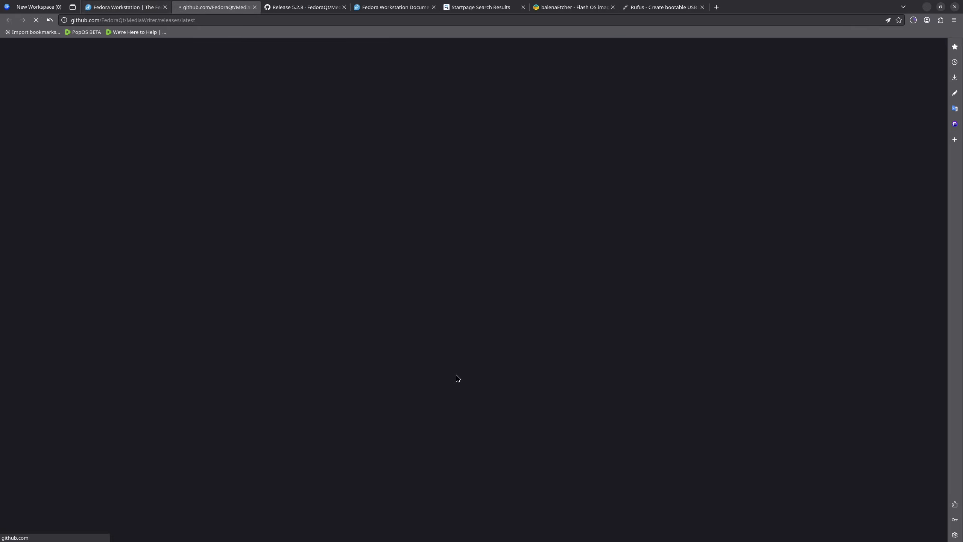
{"action": "mouse_move", "coordinate": [125, 59]}
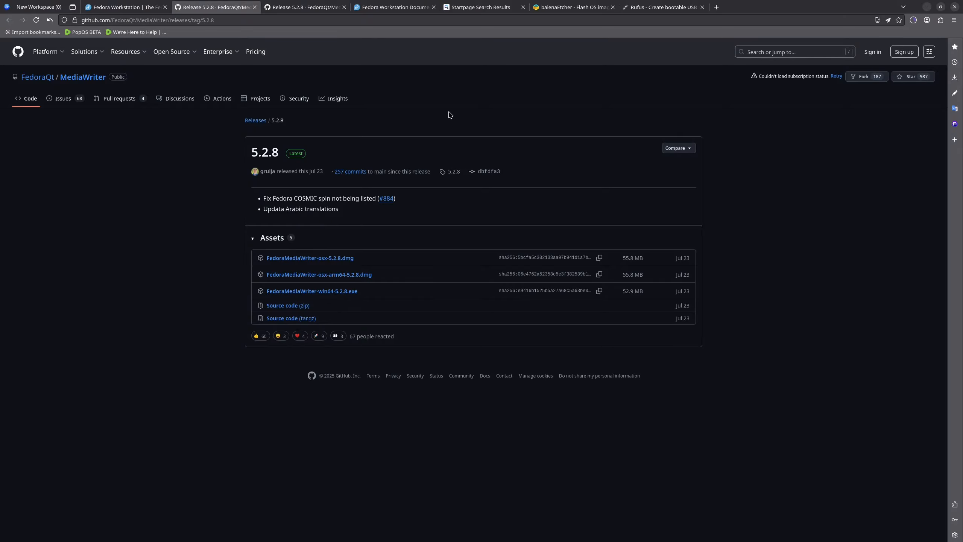
Step: Download the Etcher for Linux x64 (64-bit) zip from the balenaEtcher site and show the downloaded file in its folder
{"action": "left_click", "coordinate": [547, 8]}
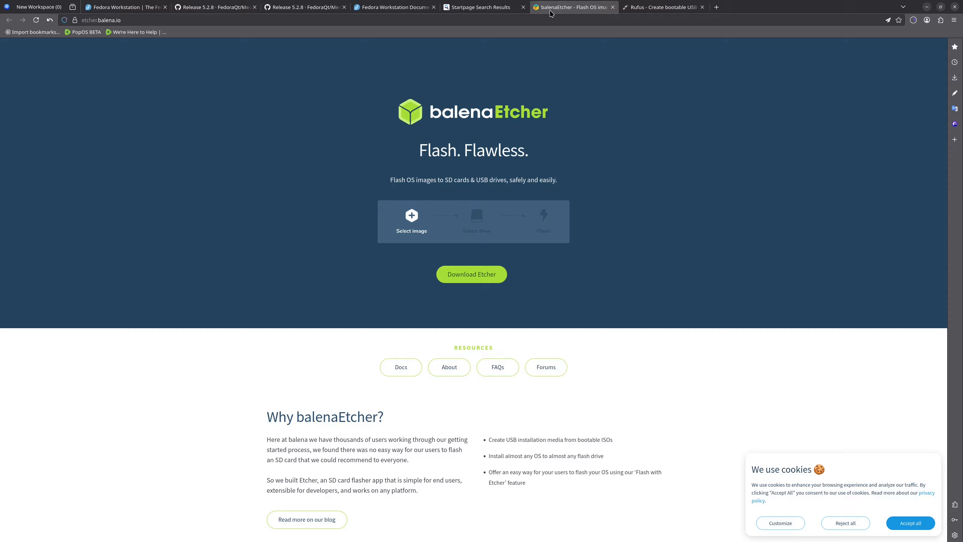
{"action": "left_click", "coordinate": [478, 276]}
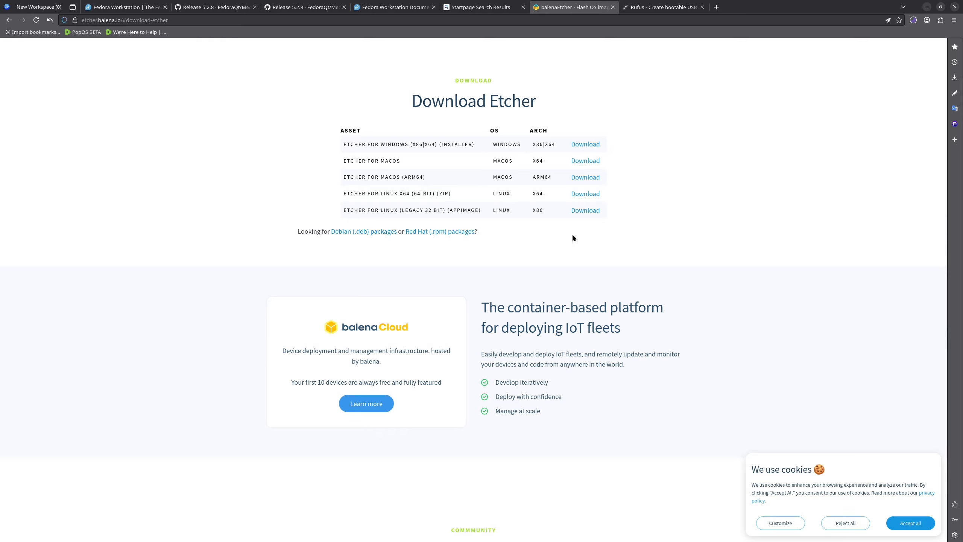
{"action": "left_click", "coordinate": [587, 197]}
{"action": "left_click", "coordinate": [913, 21]}
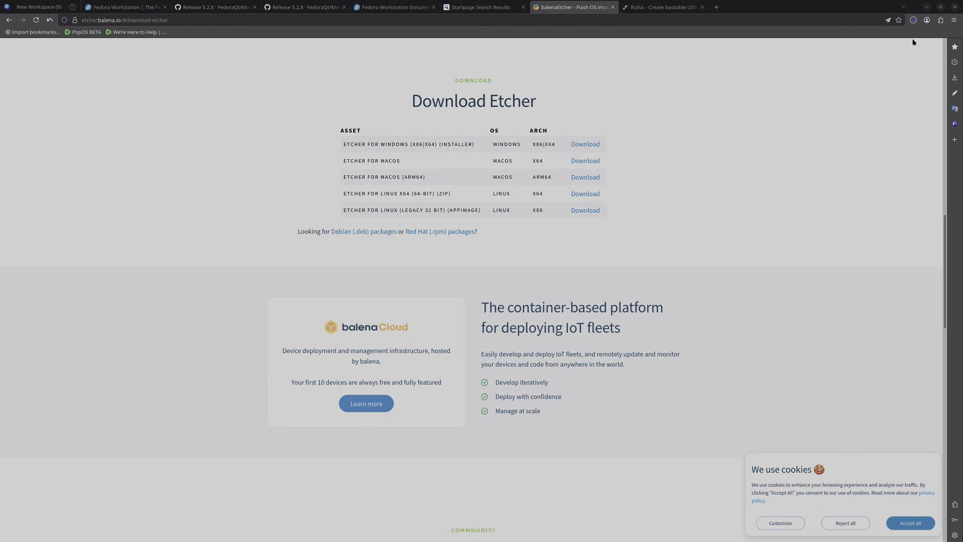
{"action": "left_click", "coordinate": [913, 20]}
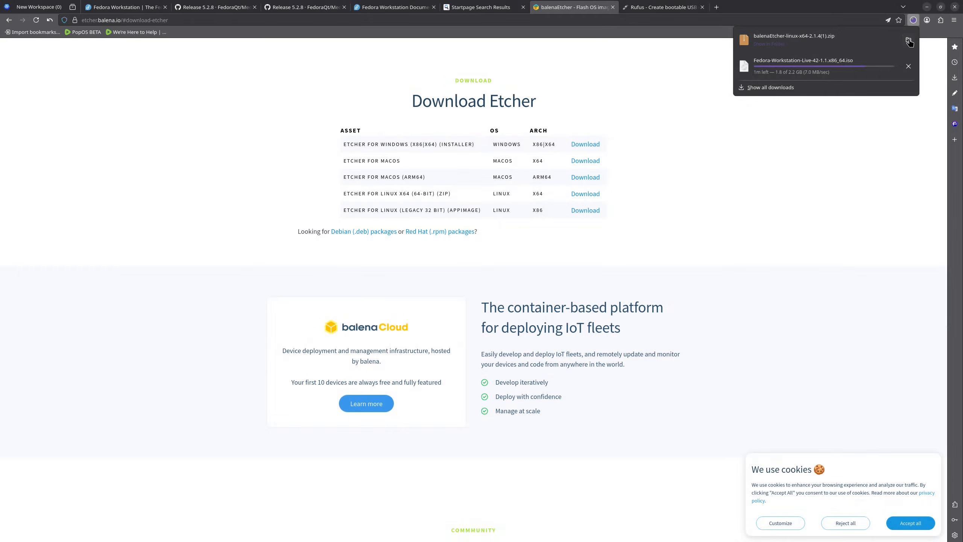
{"action": "left_click", "coordinate": [909, 38]}
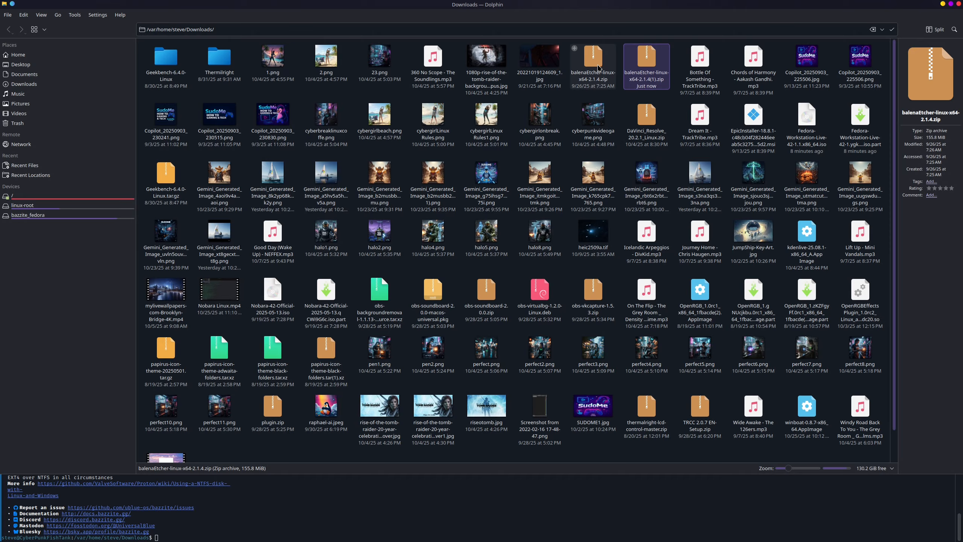
Step: Open balenaEtcher-linux-x64-2.1.4.zip in Ark and try to extract it into the Gai folder in Documents
{"action": "right_click", "coordinate": [596, 69]}
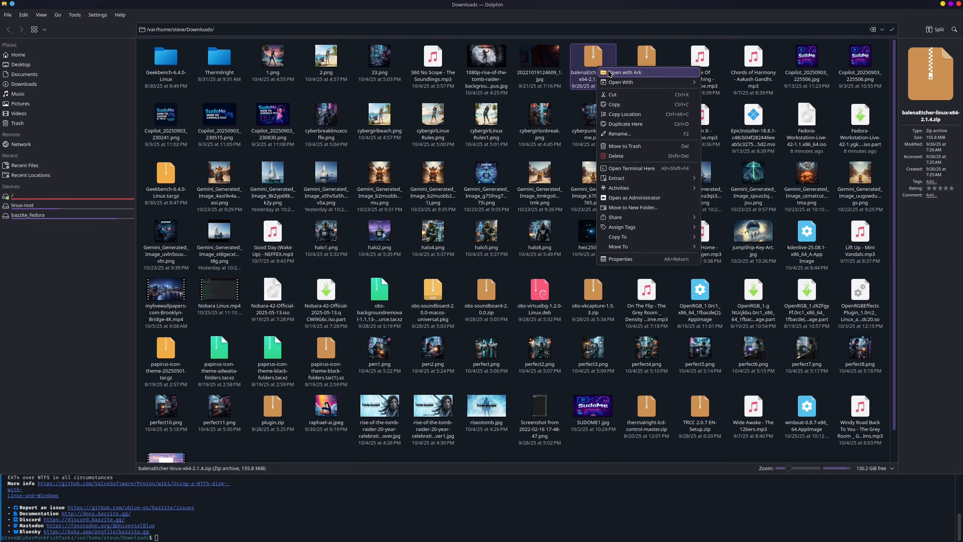
{"action": "left_click", "coordinate": [609, 73]}
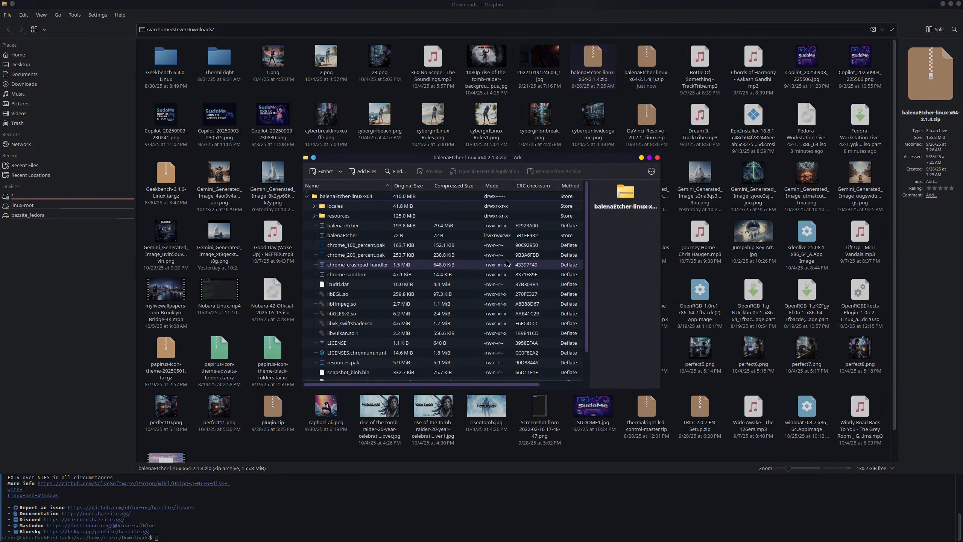
{"action": "left_click", "coordinate": [323, 172]}
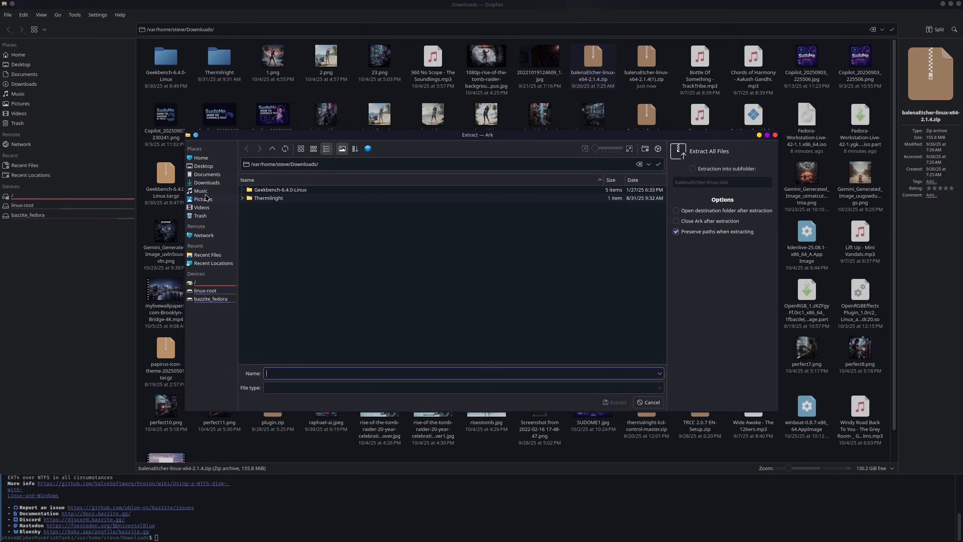
{"action": "left_click", "coordinate": [207, 176]}
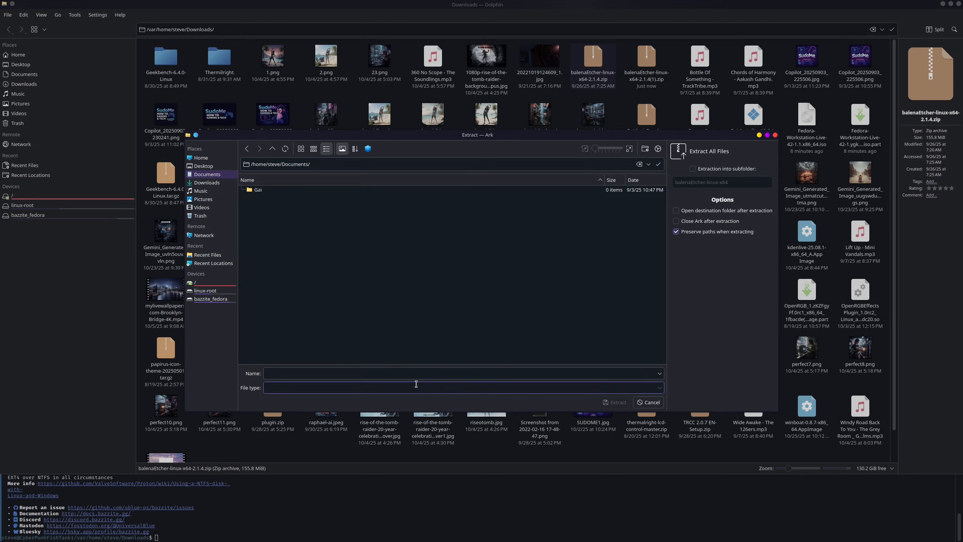
{"action": "double_click", "coordinate": [255, 192]}
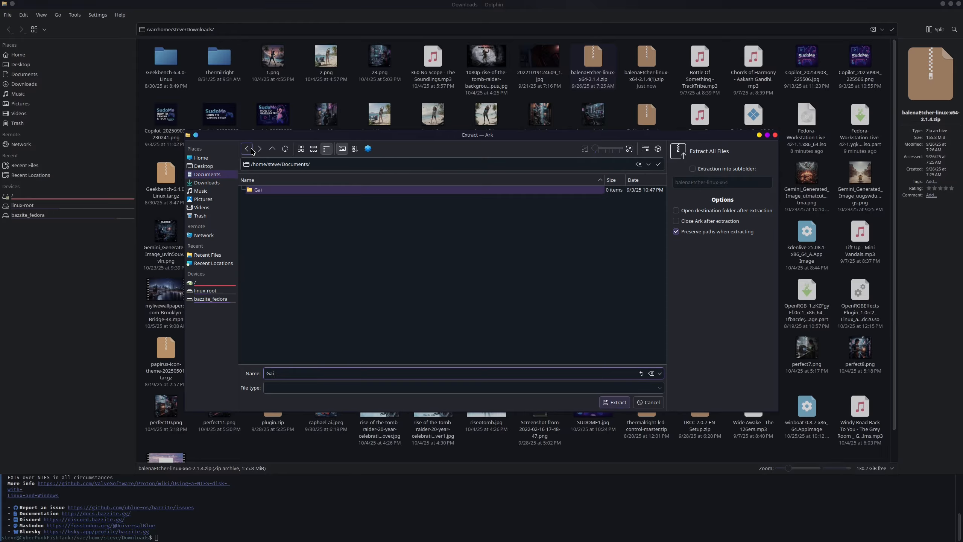
{"action": "left_click", "coordinate": [617, 402]}
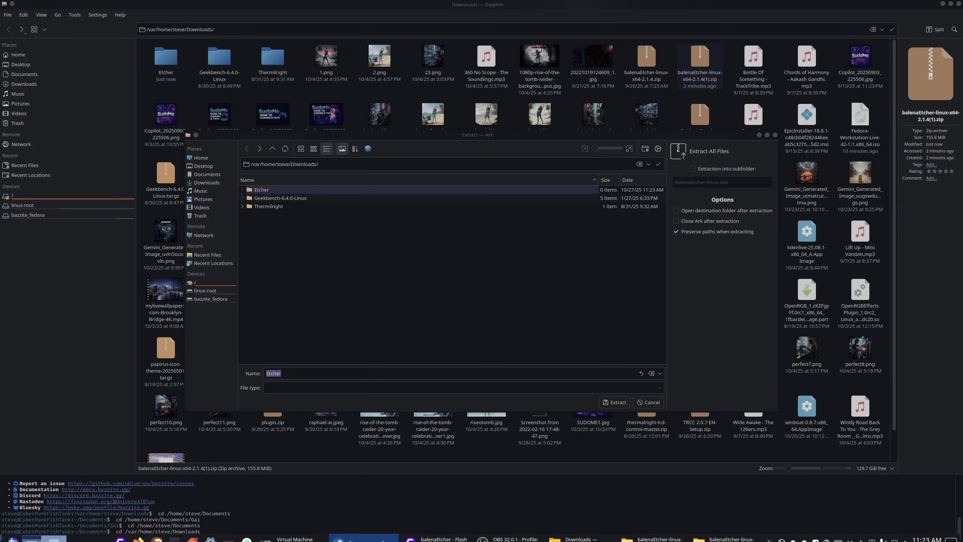
Step: Extract the balenaEtcher archive into the Etcher folder in Downloads and close Ark
{"action": "left_click", "coordinate": [611, 405]}
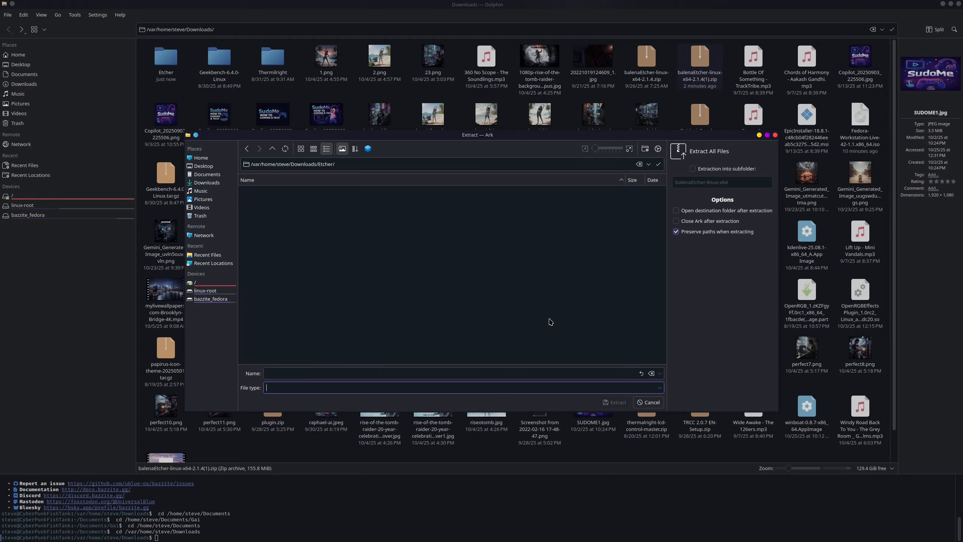
{"action": "left_click", "coordinate": [246, 148]}
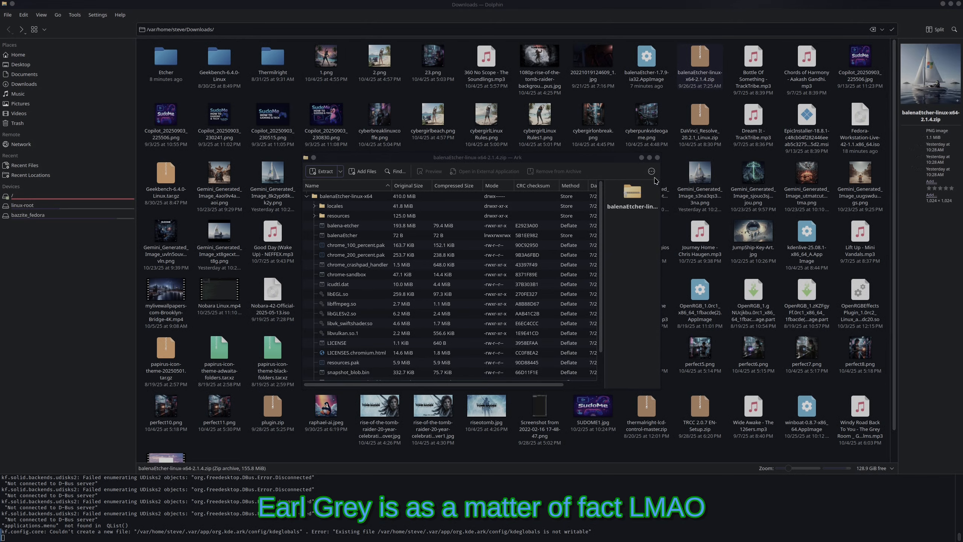
{"action": "left_click", "coordinate": [657, 158]}
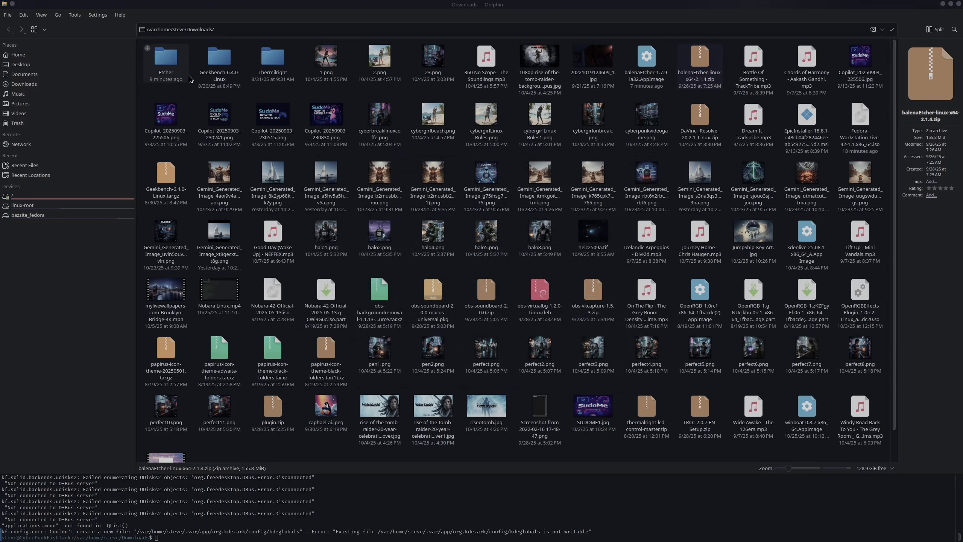
Step: Open the extracted balenaEtcher-linux-x64 folder inside the Etcher folder in Downloads
{"action": "left_click", "coordinate": [169, 65]}
{"action": "double_click", "coordinate": [169, 65]}
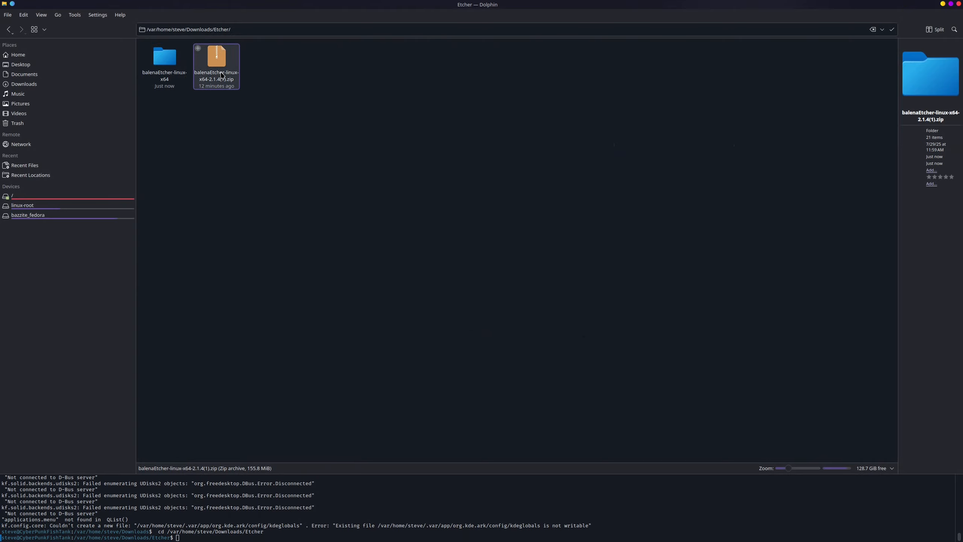
{"action": "double_click", "coordinate": [179, 73]}
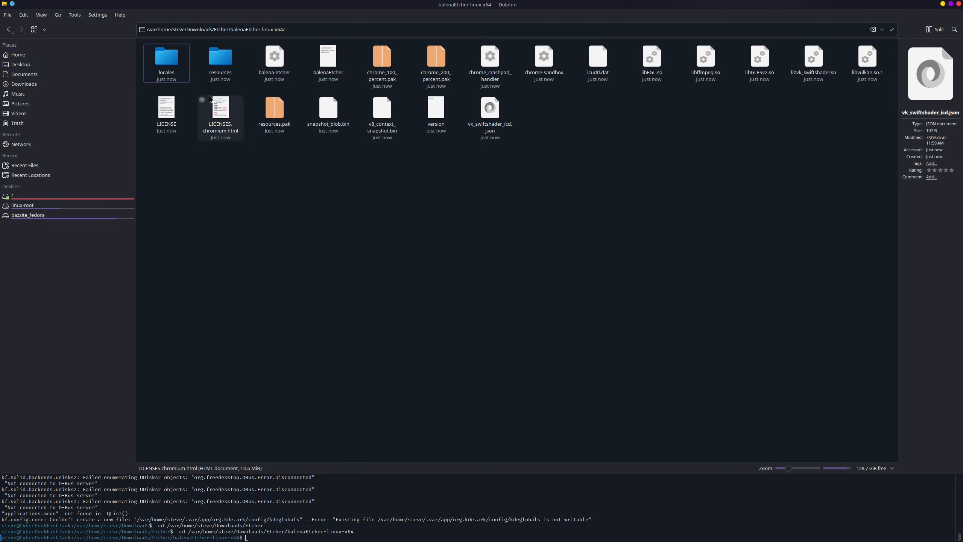
Step: Make sure the balena-etcher file's permissions allow executing it as a program, and accept the properties
{"action": "right_click", "coordinate": [281, 62]}
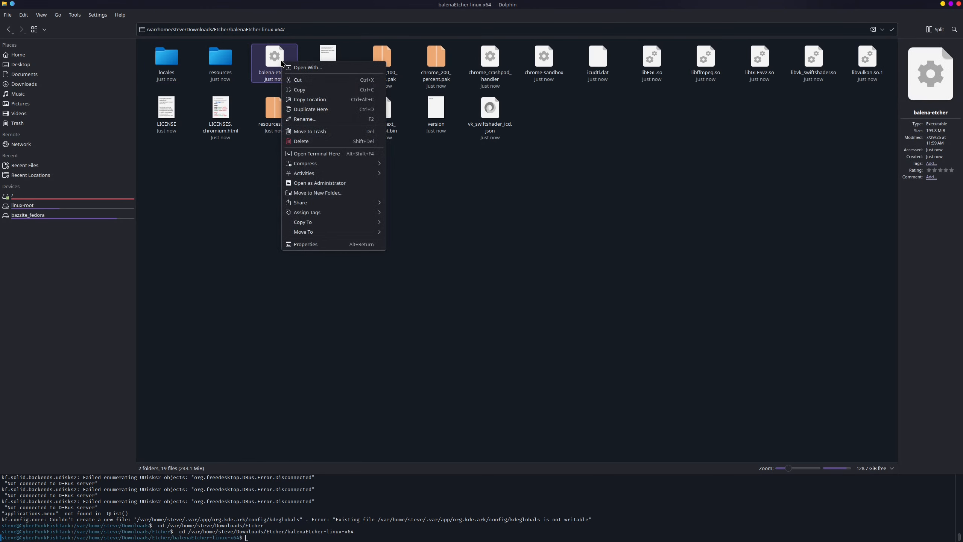
{"action": "left_click", "coordinate": [305, 244]}
{"action": "left_click", "coordinate": [451, 177]}
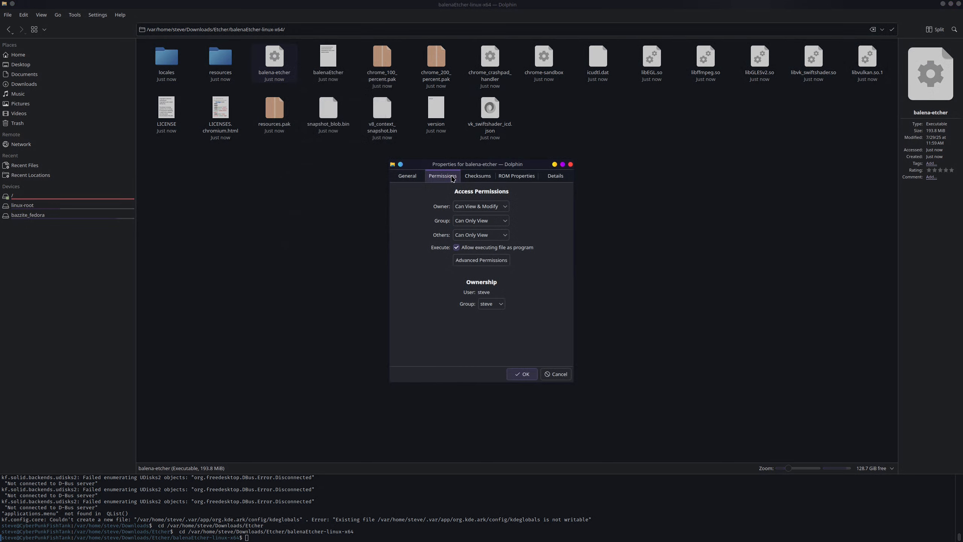
{"action": "left_click", "coordinate": [522, 374]}
Step: Run the balena-etcher executable by passing its path to the file manager's embedded terminal
{"action": "left_click_drag", "start_coordinate": [276, 50], "coordinate": [348, 495]}
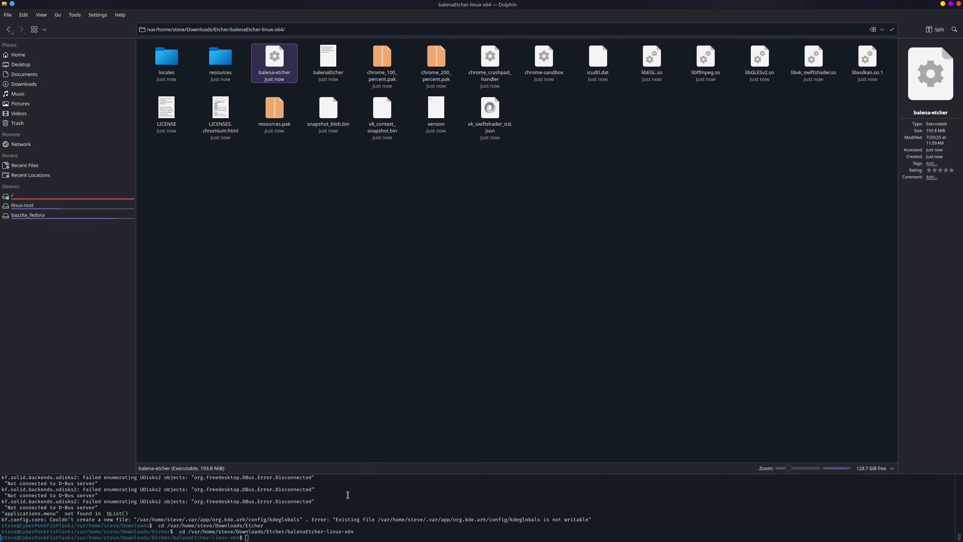
{"action": "key", "text": "Return"}
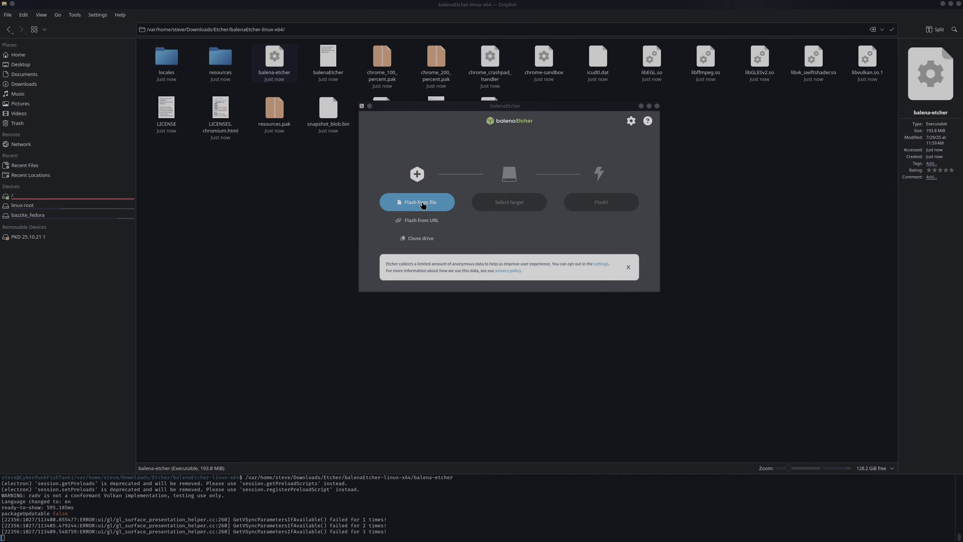
Step: Select Fedora-Workstation-Live-42-1.1.x86_64.iso from Downloads as the image file to flash
{"action": "left_click", "coordinate": [423, 205]}
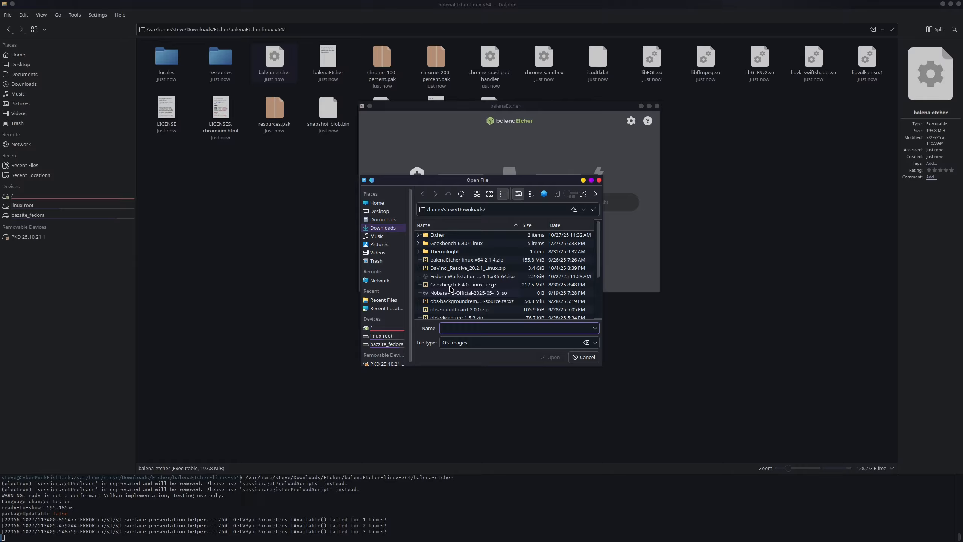
{"action": "left_click", "coordinate": [473, 276]}
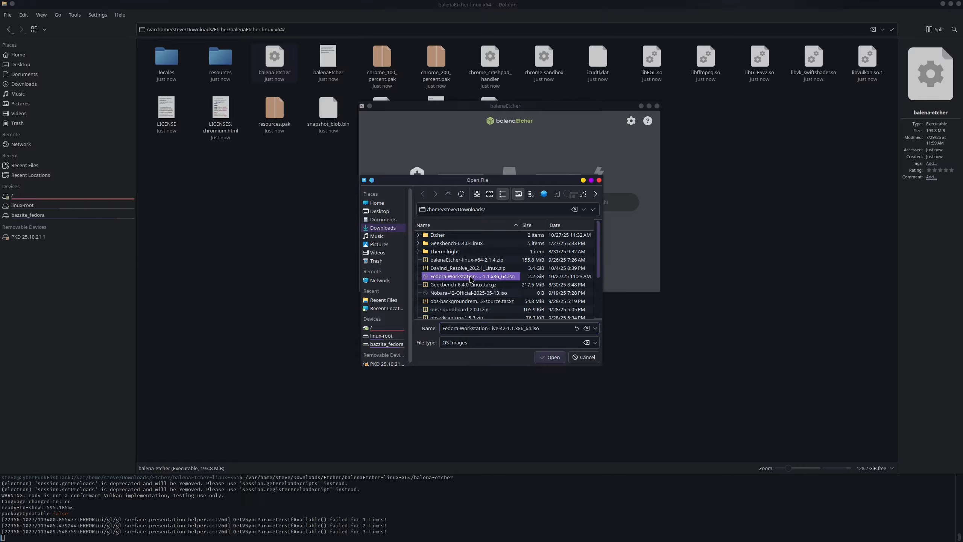
{"action": "left_click", "coordinate": [554, 360]}
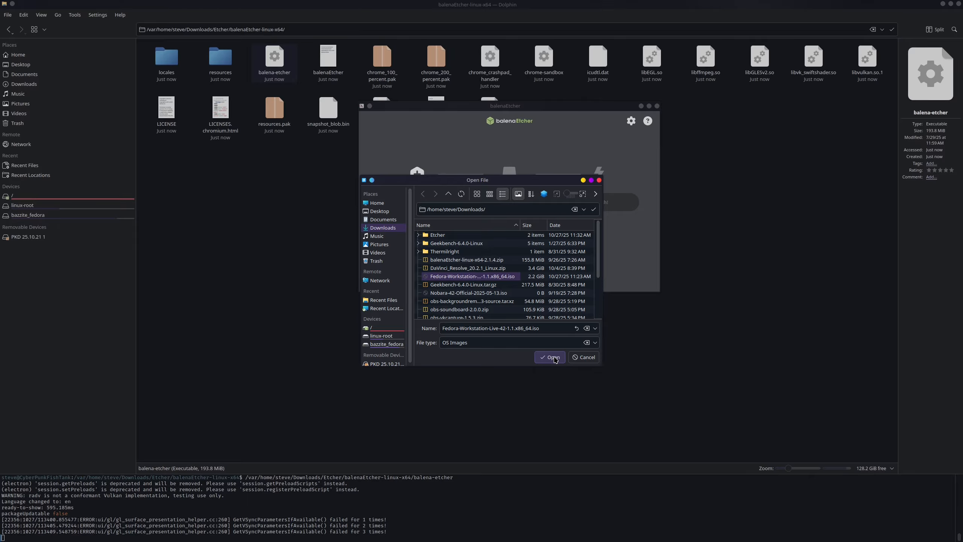
{"action": "left_click", "coordinate": [554, 359]}
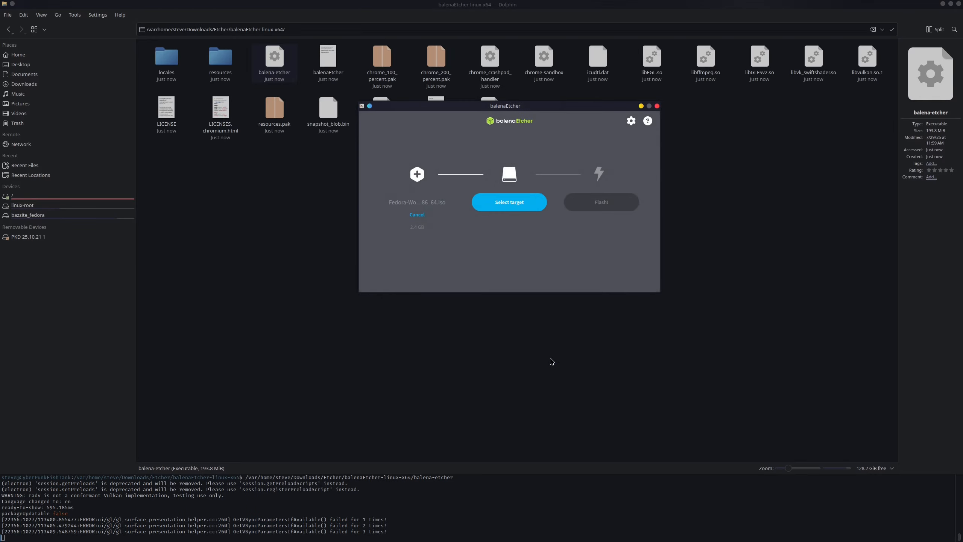
Step: Select the 16 GB Cruzer Facet USB drive at /dev/sdb as the flash target
{"action": "left_click", "coordinate": [507, 203]}
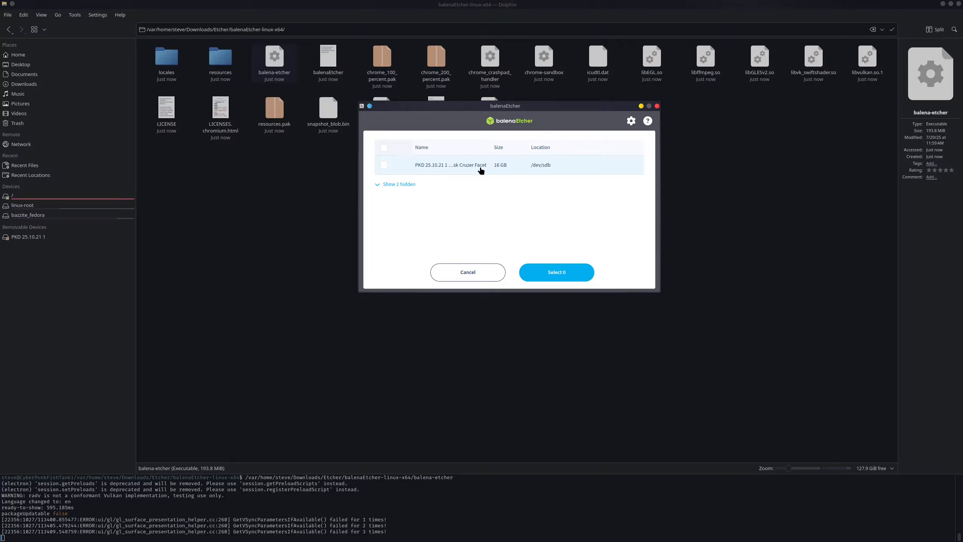
{"action": "left_click", "coordinate": [383, 165]}
{"action": "left_click", "coordinate": [568, 274]}
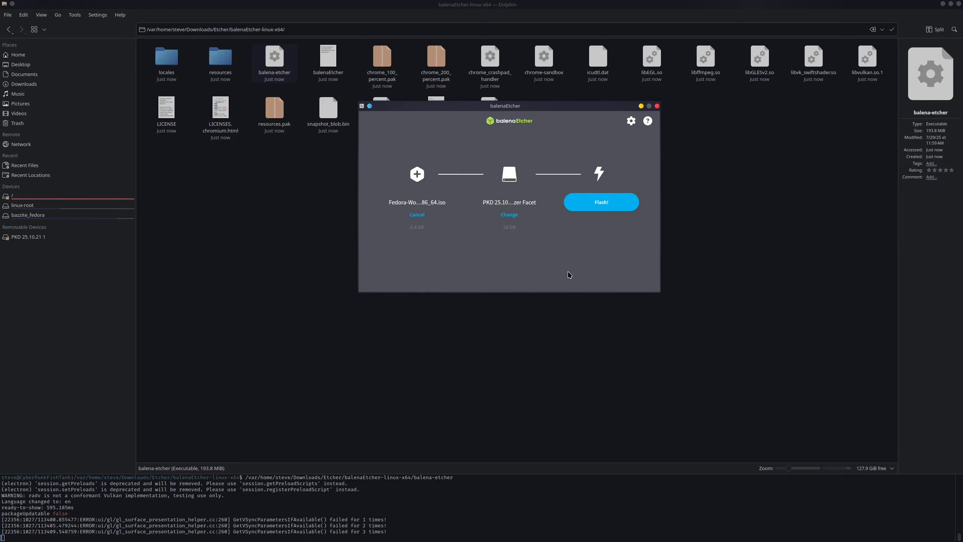
Step: Try to flash the Fedora image to the USB drive, authenticating with the account password
{"action": "left_click", "coordinate": [603, 204]}
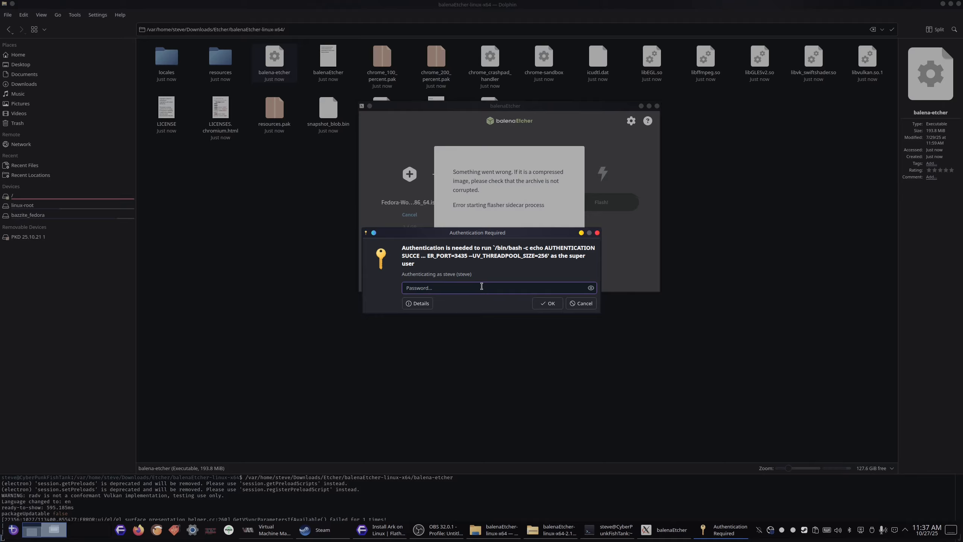
{"action": "type", "text": "••••••••••••"}
{"action": "key", "text": "Return"}
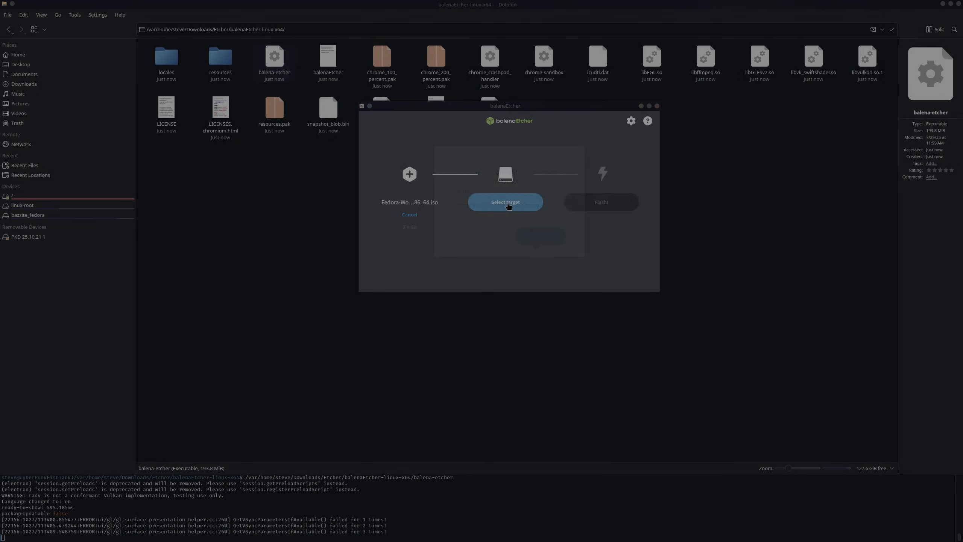
Step: Choose the 16 GB Cruzer Facet drive at /dev/sdb again as the flash target
{"action": "left_click", "coordinate": [506, 201]}
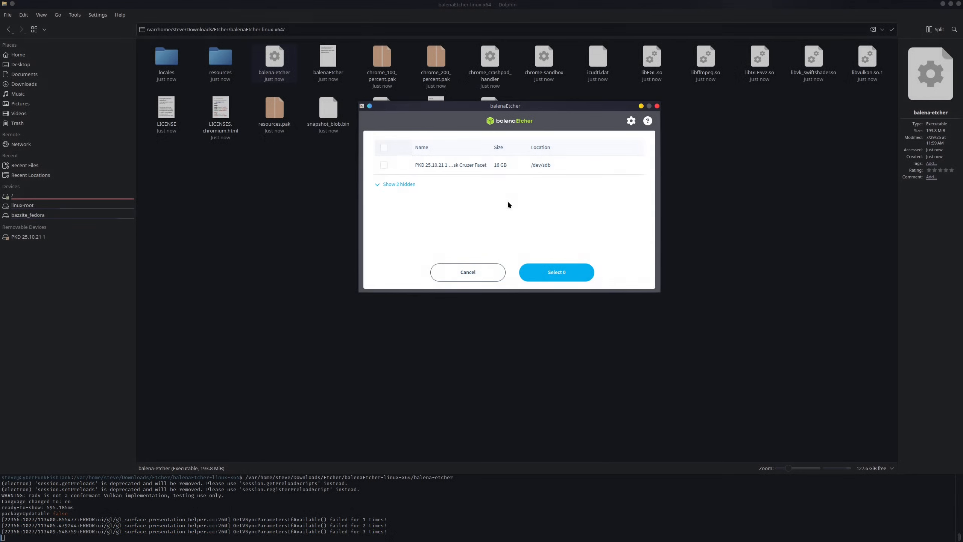
{"action": "left_click", "coordinate": [384, 165]}
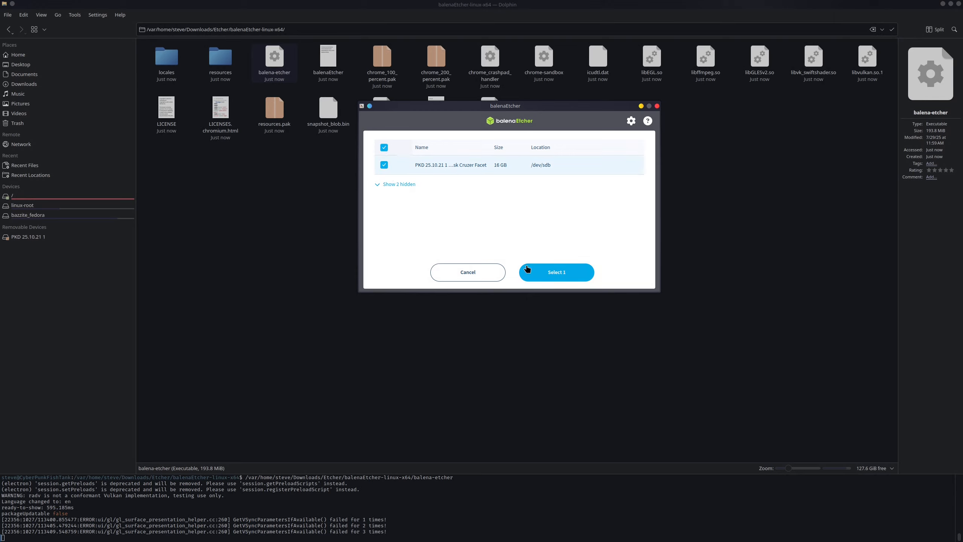
{"action": "left_click", "coordinate": [566, 280]}
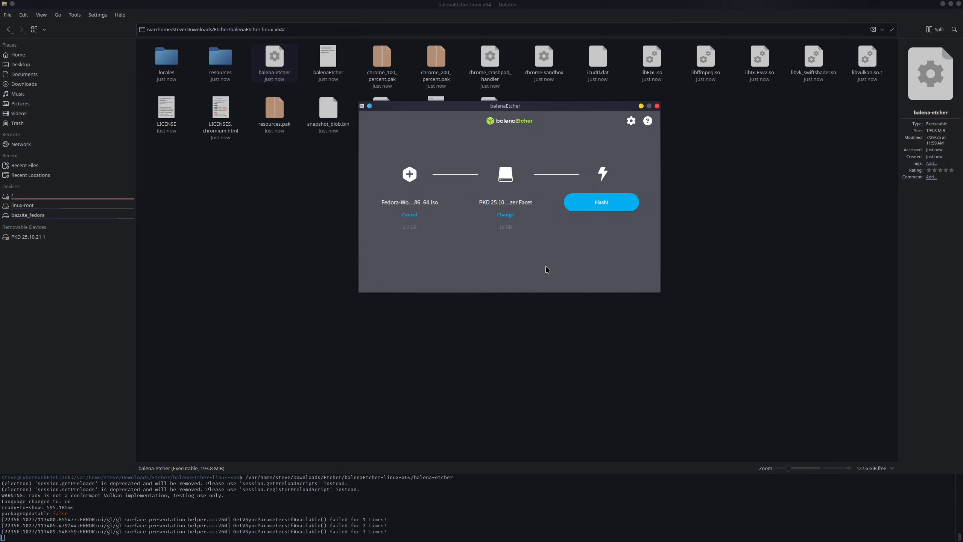
Step: Start flashing the Fedora image to the selected USB drive and authorize it with the account password
{"action": "left_click", "coordinate": [591, 208]}
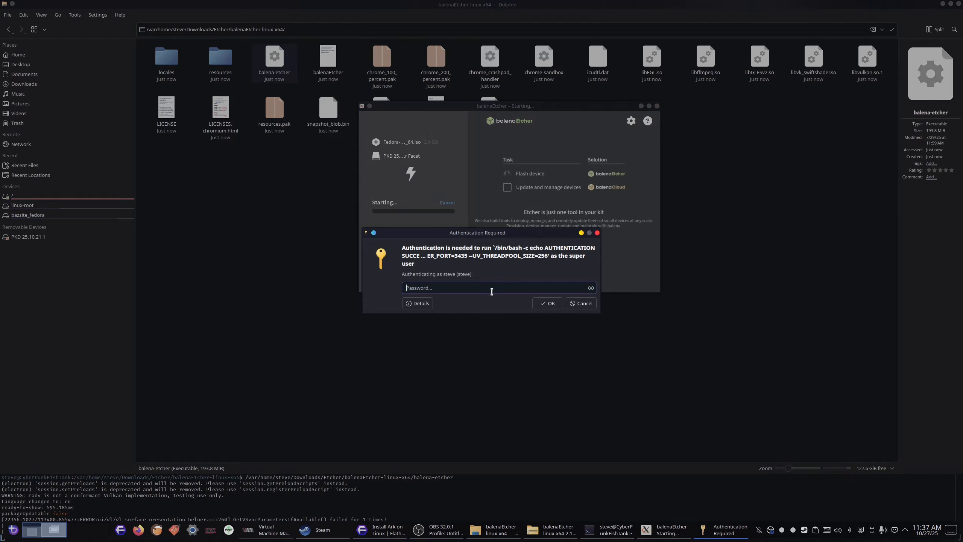
{"action": "type", "text": "************"}
{"action": "key", "text": "Return"}
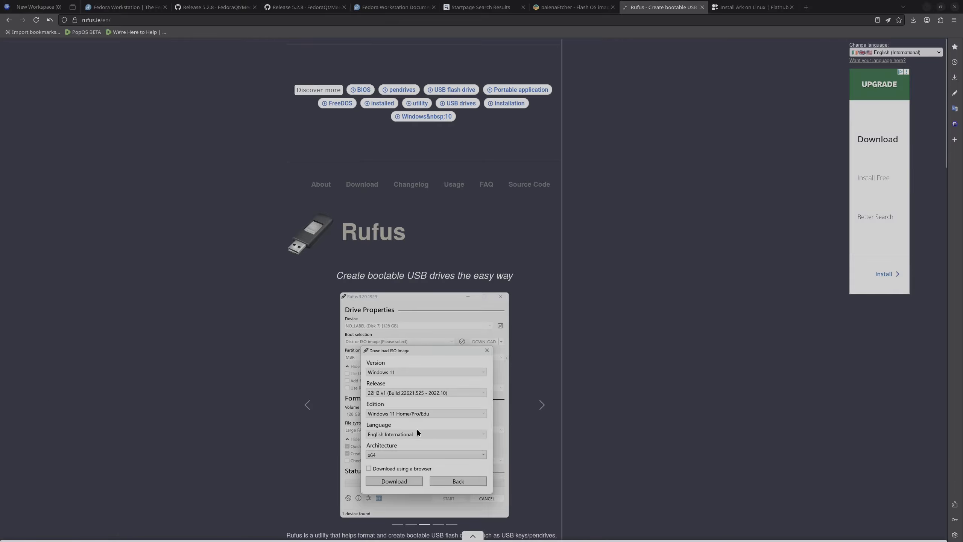
Step: Look through the Rufus page in the browser for the Windows x64 download link, rufus-4.11.exe
{"action": "scroll", "coordinate": [734, 354], "scroll_direction": "down", "scroll_amount": 3}
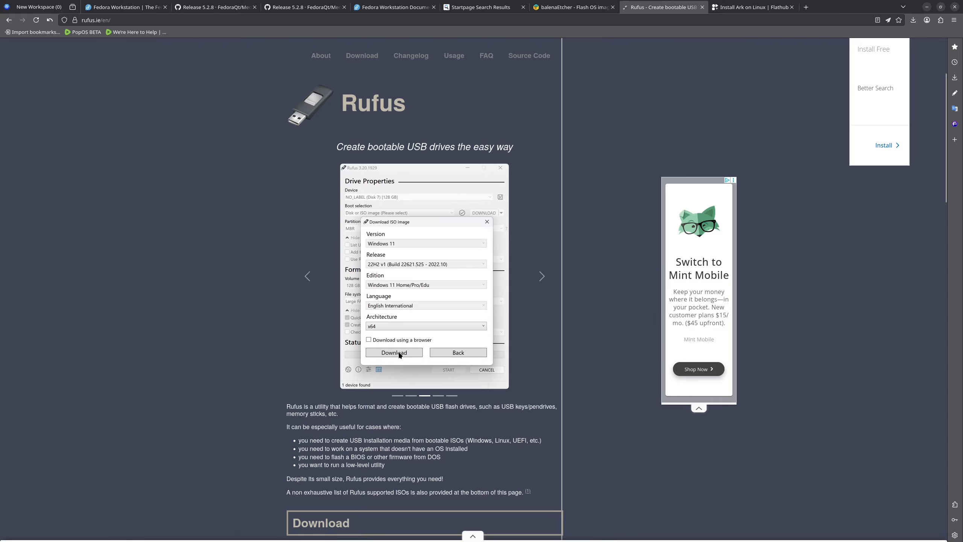
{"action": "scroll", "coordinate": [204, 413], "scroll_direction": "down", "scroll_amount": 6}
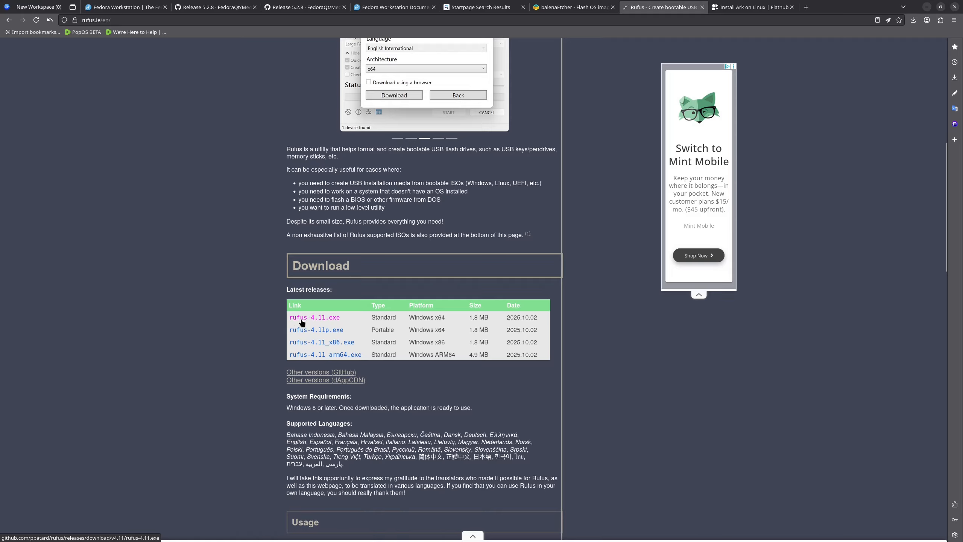
{"action": "left_click", "coordinate": [329, 319]}
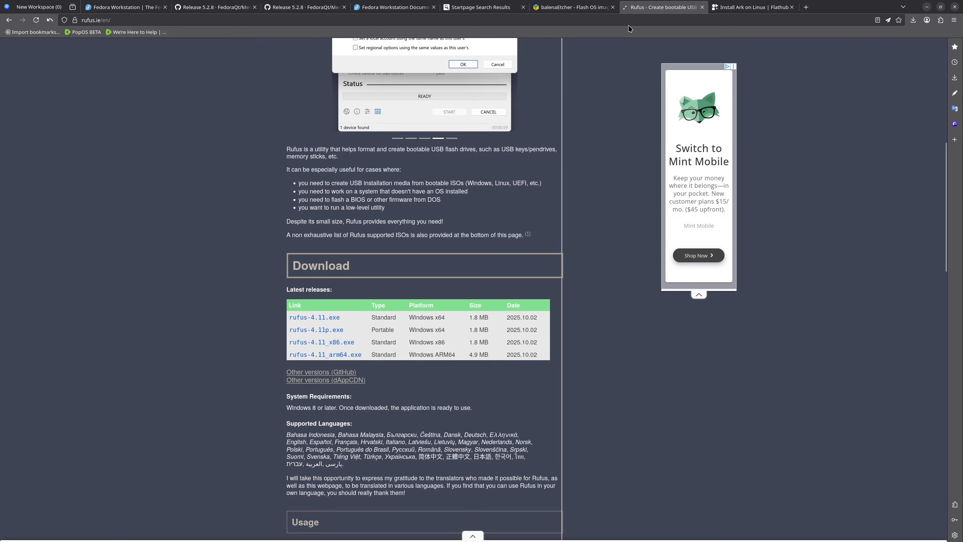
Step: Search the web for "rufus usb" in a new tab and open the official rufus.ie site from the results
{"action": "left_click", "coordinate": [805, 6]}
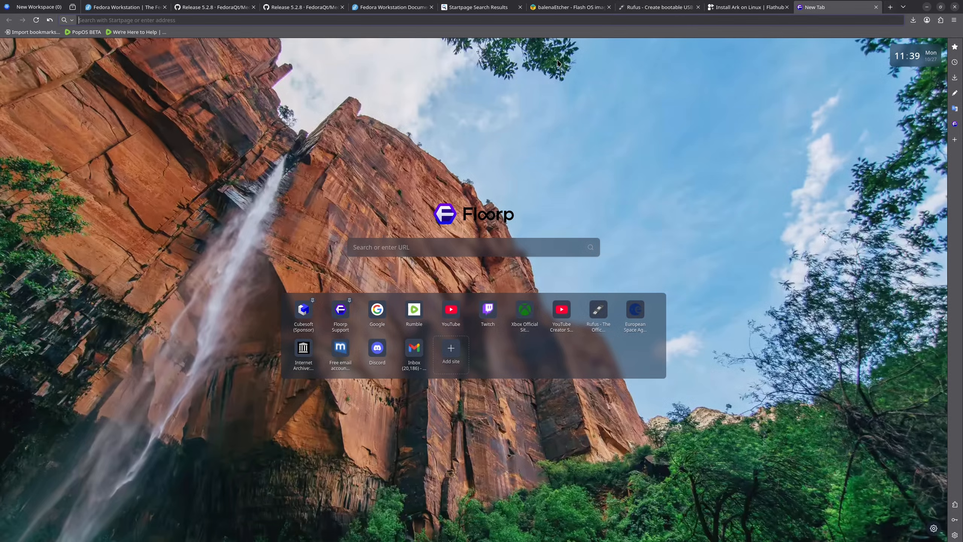
{"action": "type", "text": "rufus usb"}
{"action": "key", "text": "Return"}
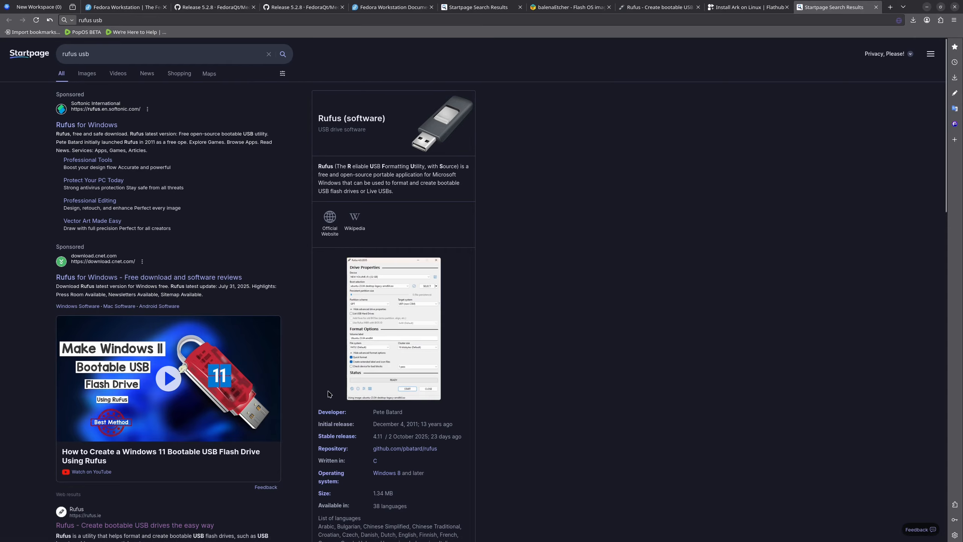
{"action": "scroll", "coordinate": [328, 394], "scroll_direction": "down", "scroll_amount": 3}
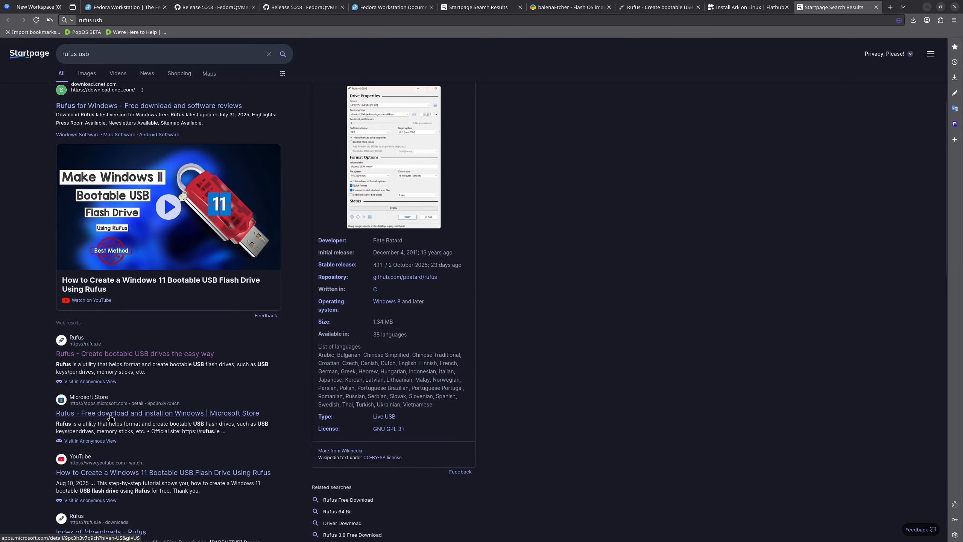
{"action": "scroll", "coordinate": [110, 417], "scroll_direction": "down", "scroll_amount": 3}
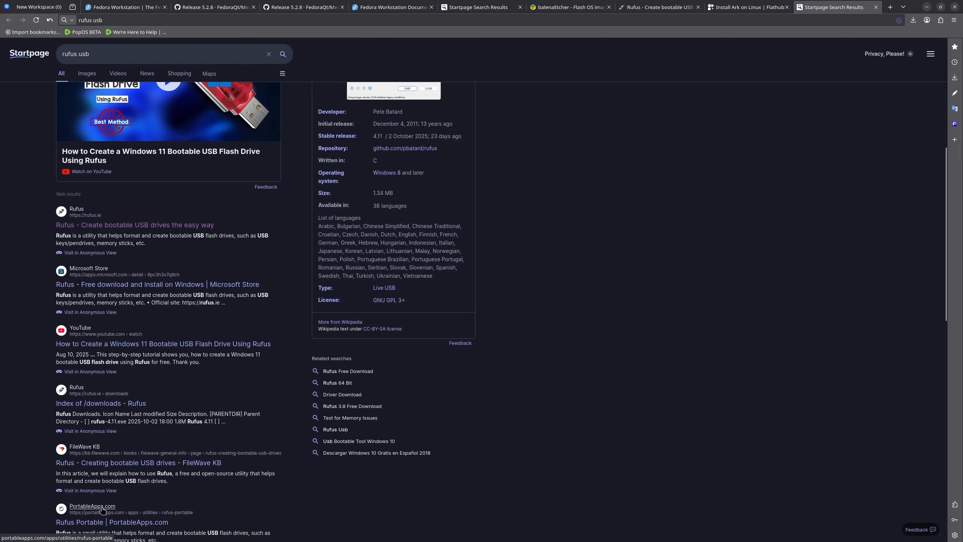
{"action": "scroll", "coordinate": [109, 356], "scroll_direction": "up", "scroll_amount": 2}
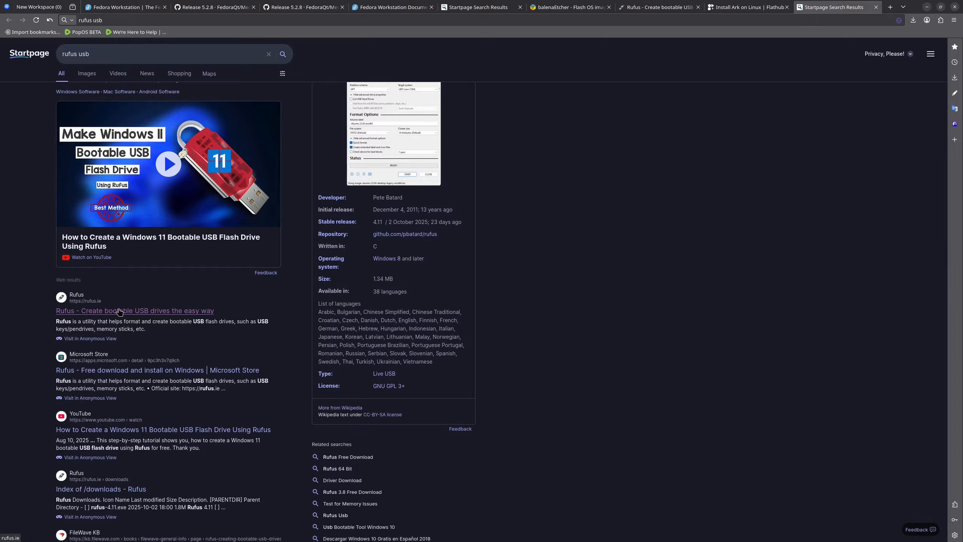
{"action": "left_click", "coordinate": [101, 312]}
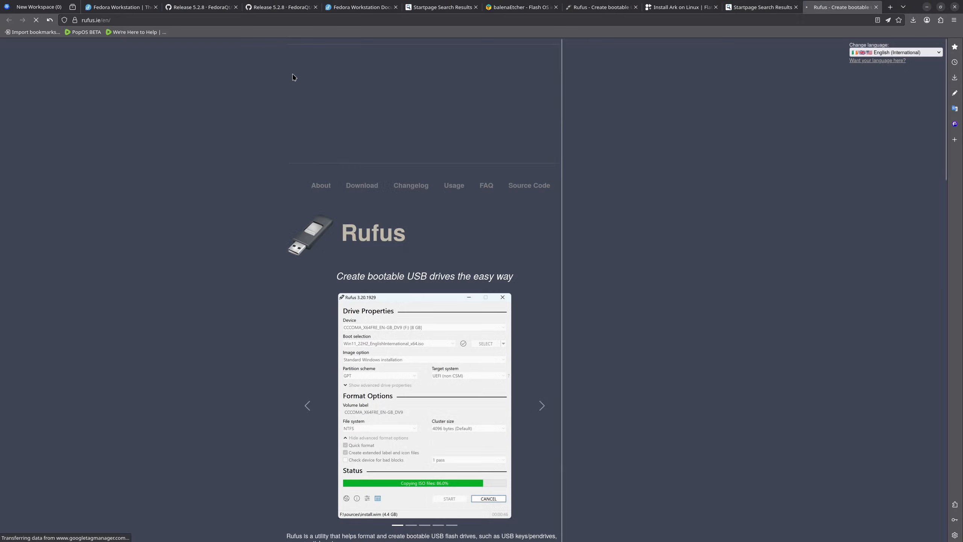
Step: Download the standard Windows x64 release, rufus-4.11.exe, from the site's latest releases
{"action": "scroll", "coordinate": [661, 272], "scroll_direction": "down", "scroll_amount": 5}
{"action": "scroll", "coordinate": [661, 272], "scroll_direction": "down", "scroll_amount": 7}
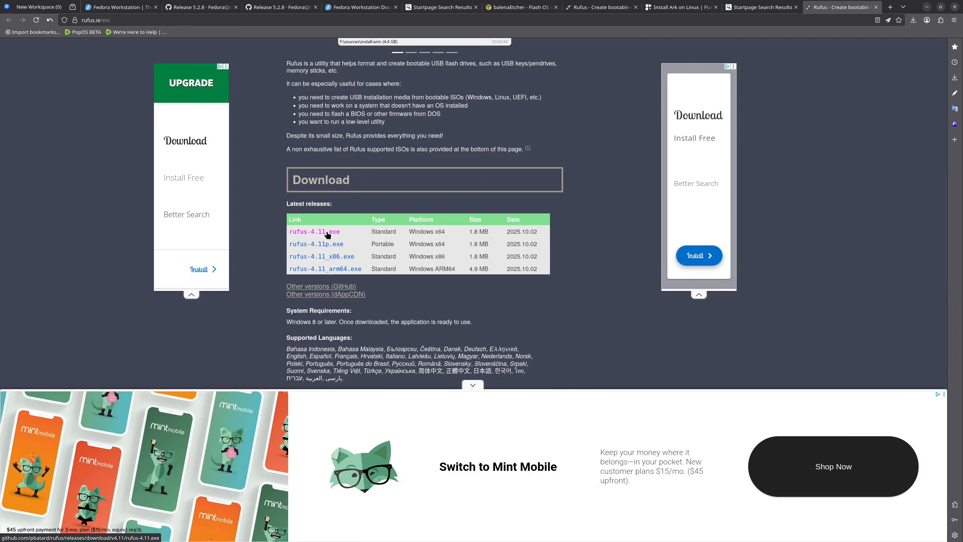
{"action": "left_click", "coordinate": [325, 233]}
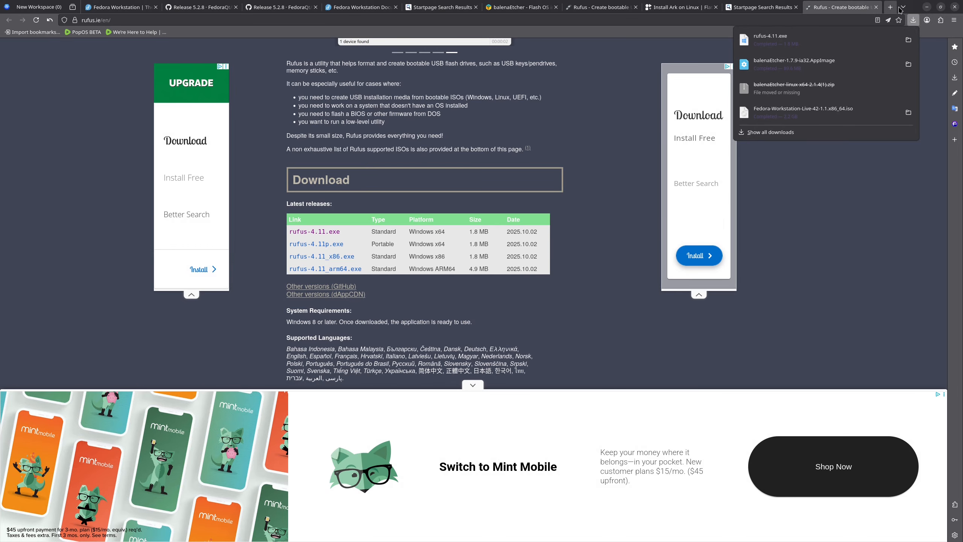
Step: Close the browser and the Ark archive window, as well as balenaEtcher once its flash has completed
{"action": "left_click", "coordinate": [959, 7]}
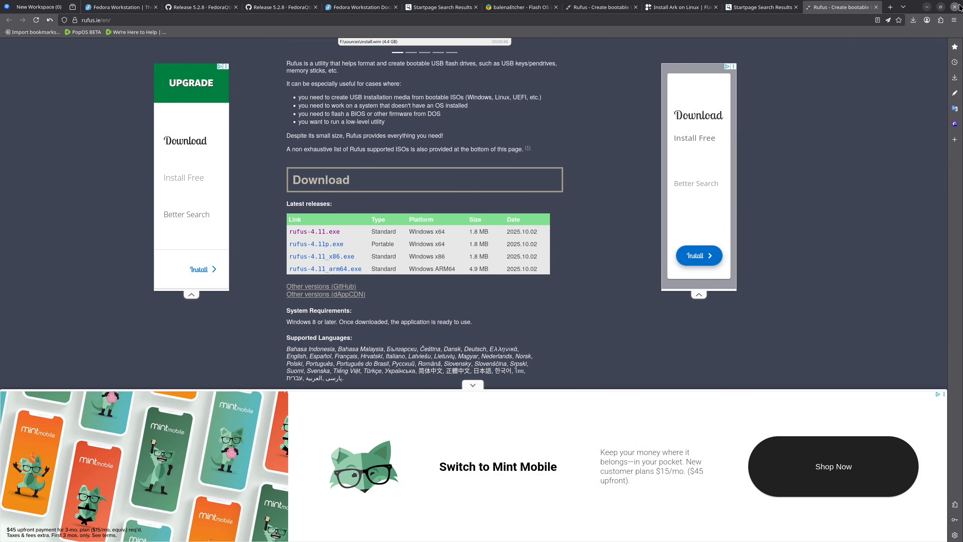
{"action": "left_click", "coordinate": [959, 7]}
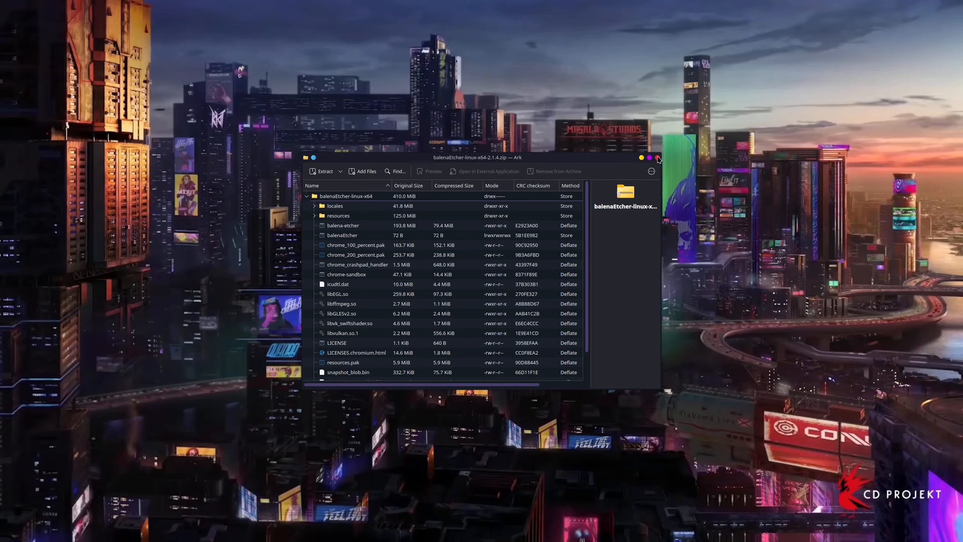
{"action": "left_click", "coordinate": [657, 157]}
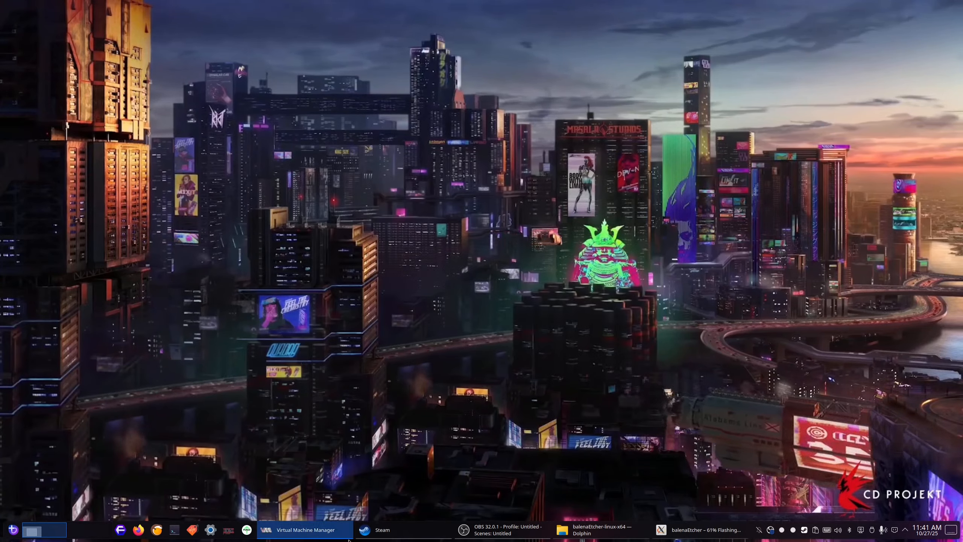
{"action": "mouse_move", "coordinate": [671, 534]}
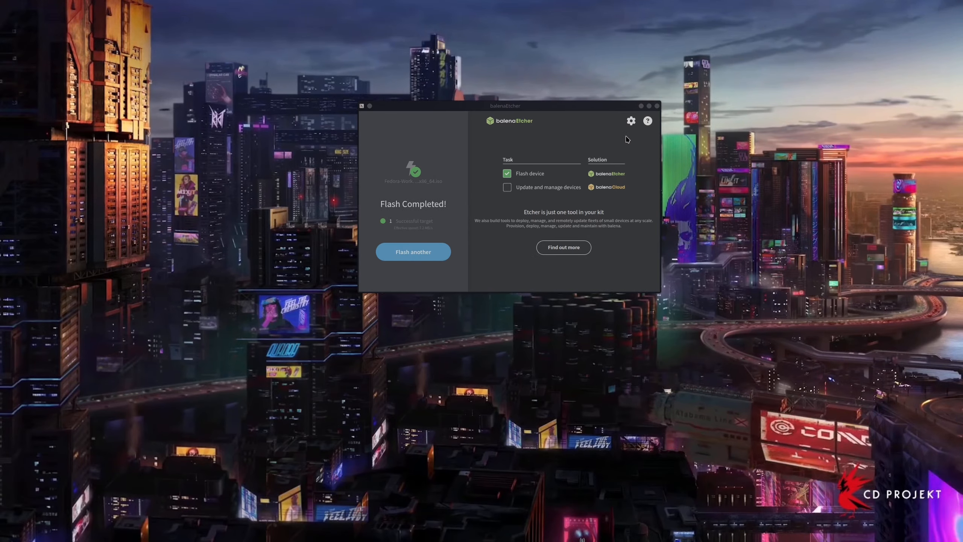
{"action": "left_click", "coordinate": [656, 106]}
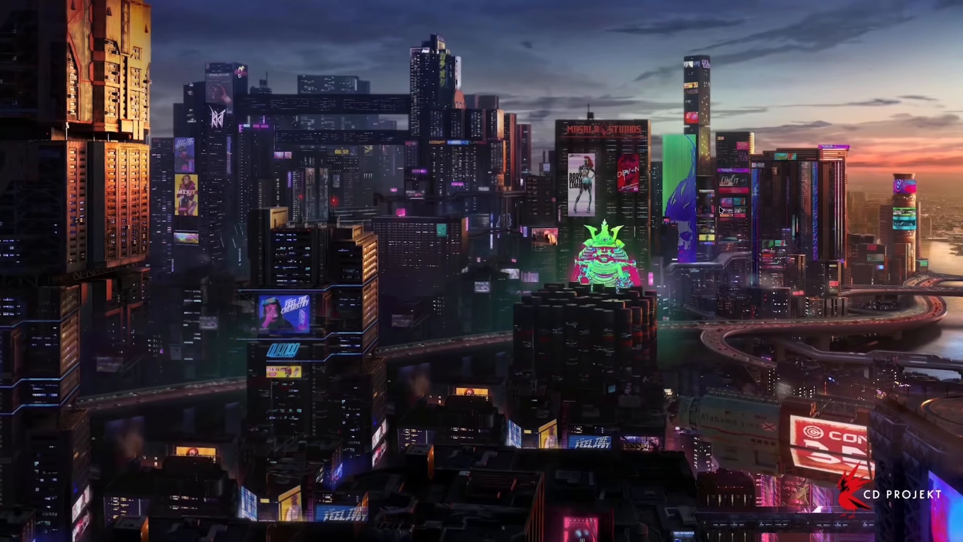
Step: Check the flashed Fedora-WS-Live-42 volume and its mount options among the system's removable devices, leaving it unmounted
{"action": "mouse_move", "coordinate": [935, 538]}
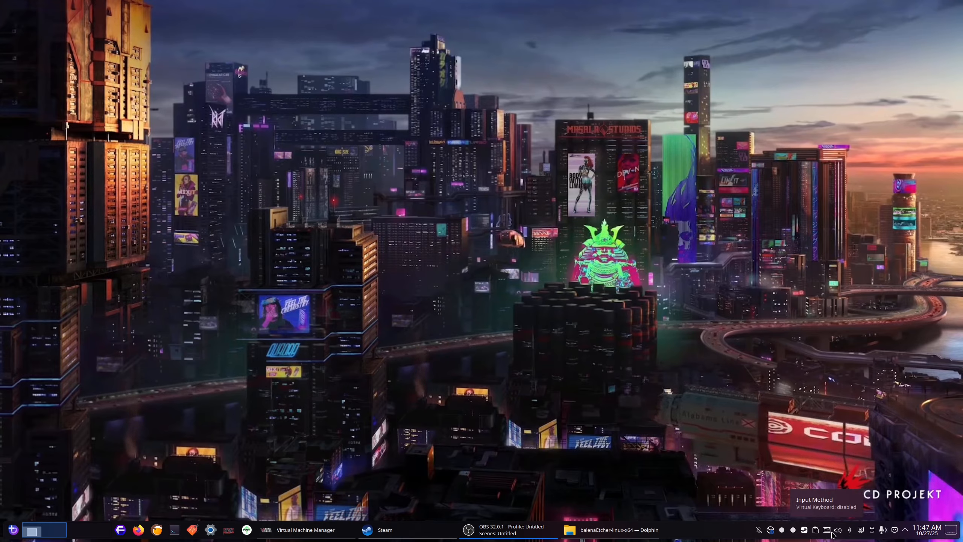
{"action": "left_click", "coordinate": [872, 531]}
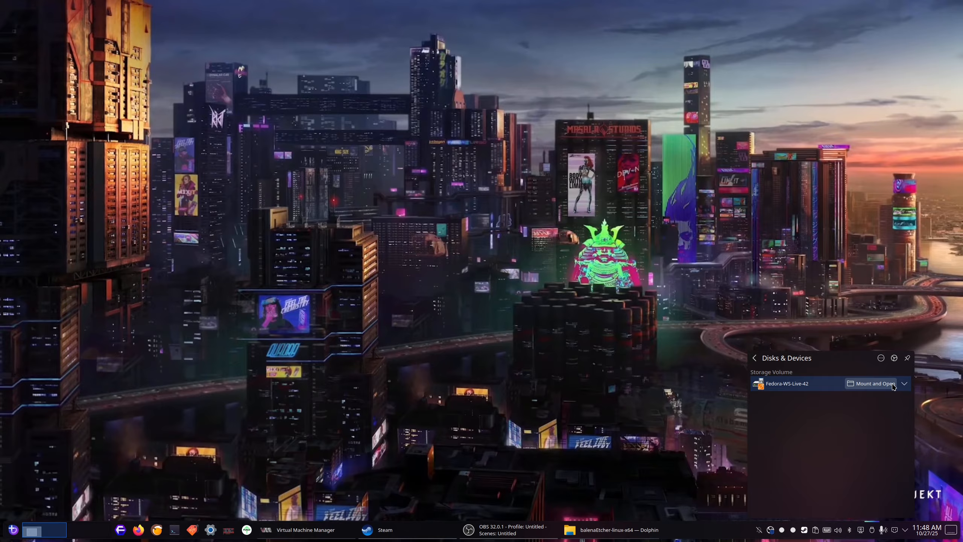
{"action": "left_click", "coordinate": [906, 383]}
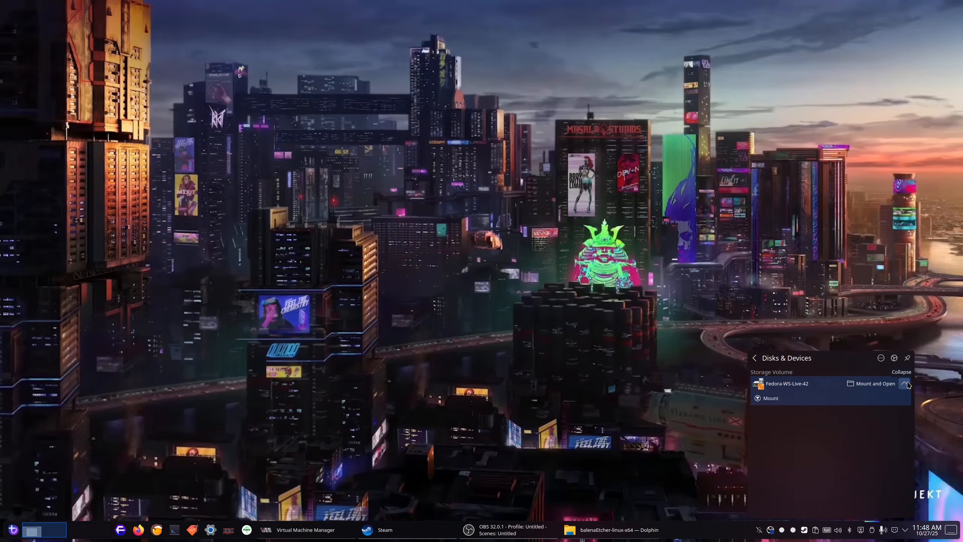
{"action": "left_click", "coordinate": [907, 384]}
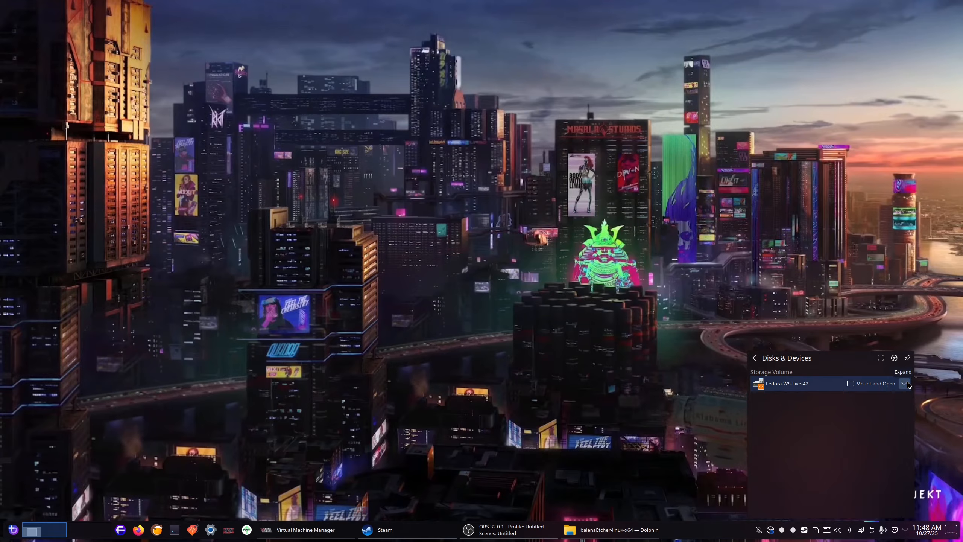
{"action": "left_click", "coordinate": [681, 366]}
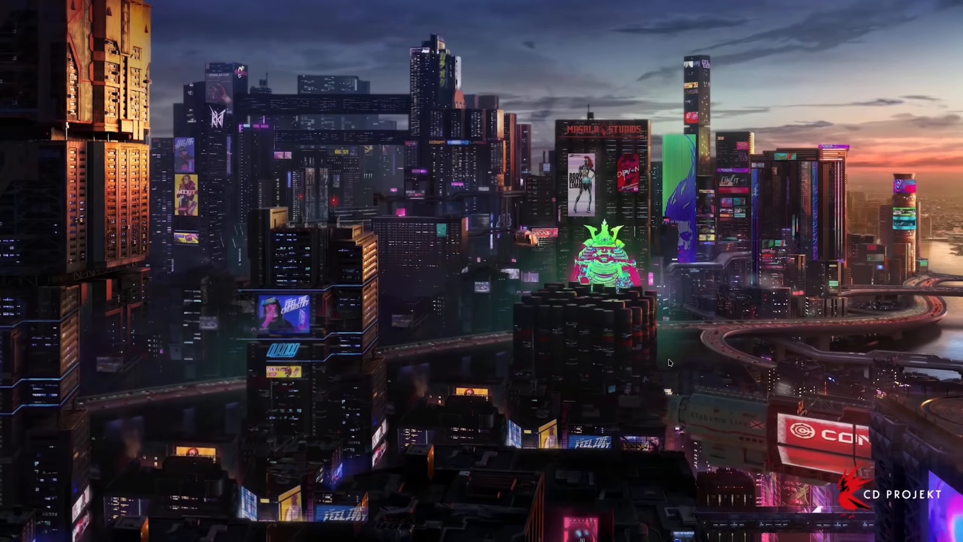
{"action": "key", "text": "super"}
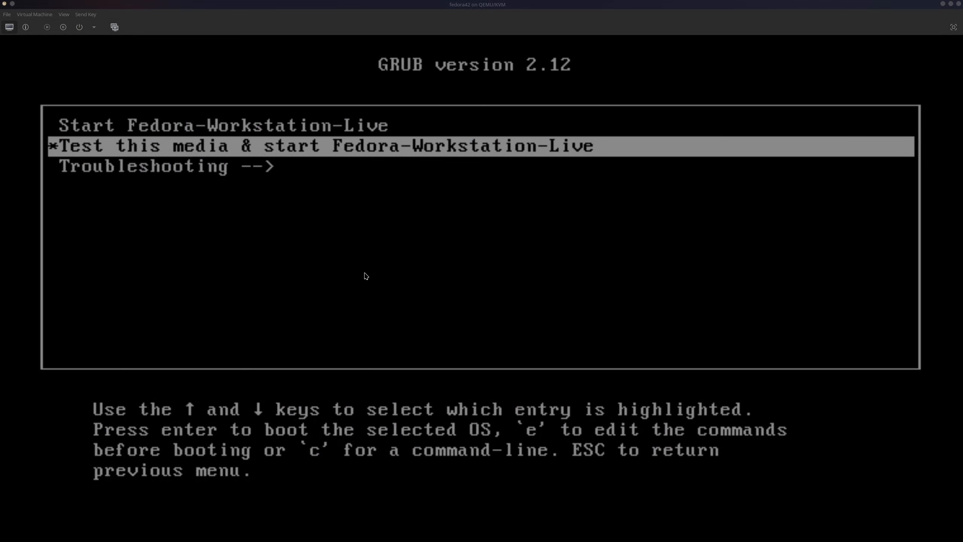
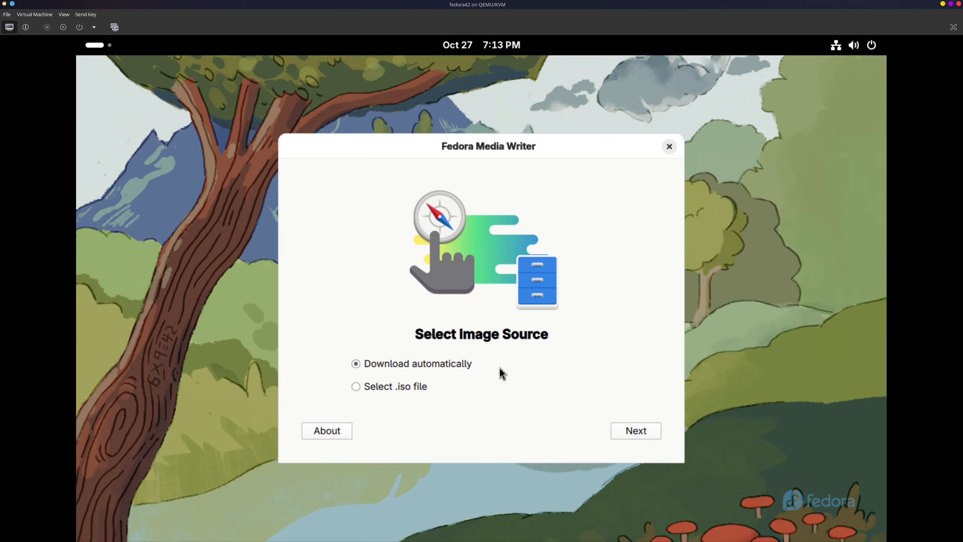
Step: Close Fedora Media Writer and look through the applications in the Utilities folder of the app grid
{"action": "left_click", "coordinate": [669, 146]}
{"action": "key", "text": "super"}
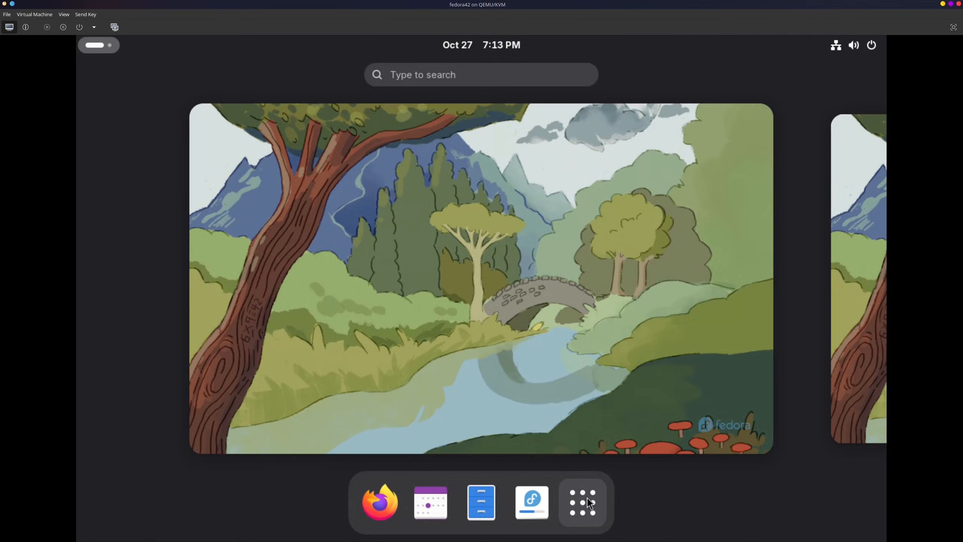
{"action": "left_click", "coordinate": [584, 498]}
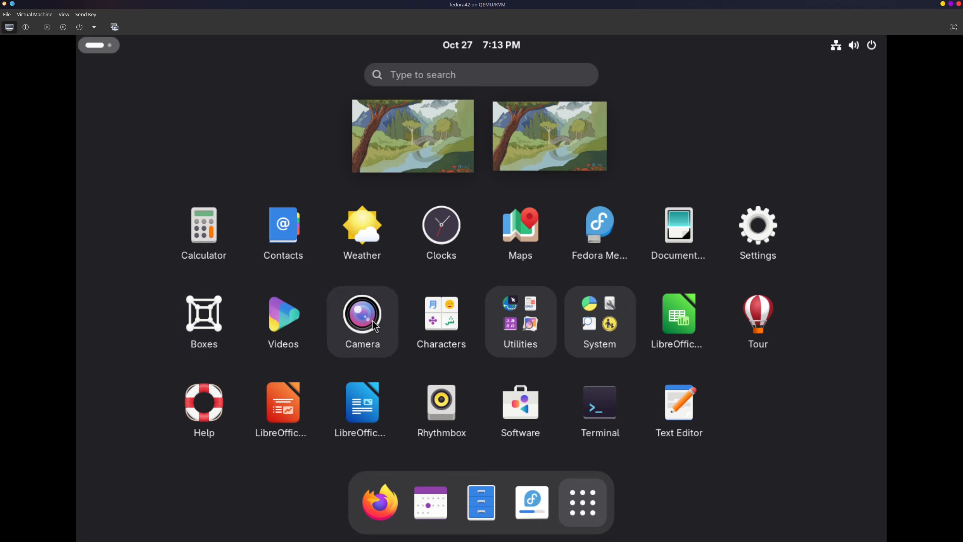
{"action": "left_click", "coordinate": [530, 319]}
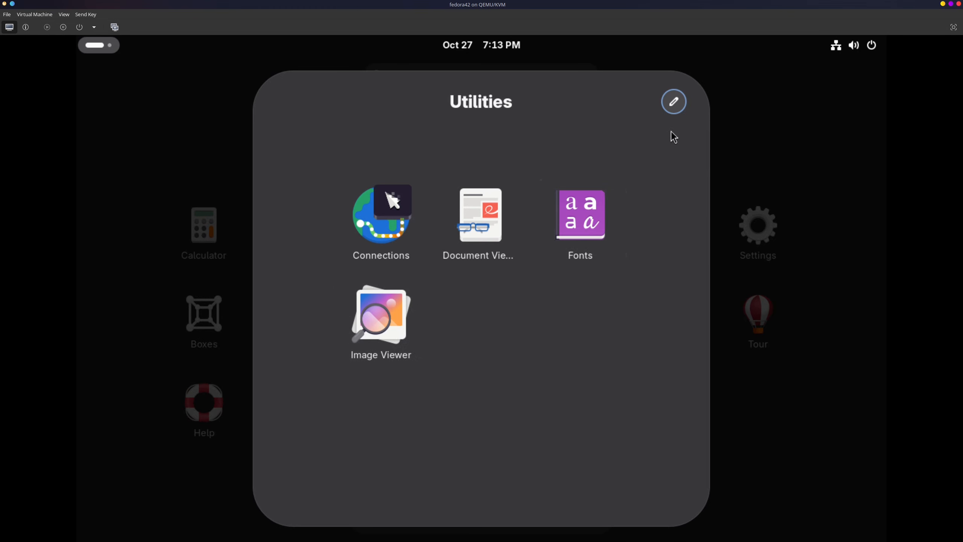
{"action": "key", "text": "Escape"}
Step: Open Logs from the System app folder, review the Applications log entries, and close the window
{"action": "left_click", "coordinate": [570, 332]}
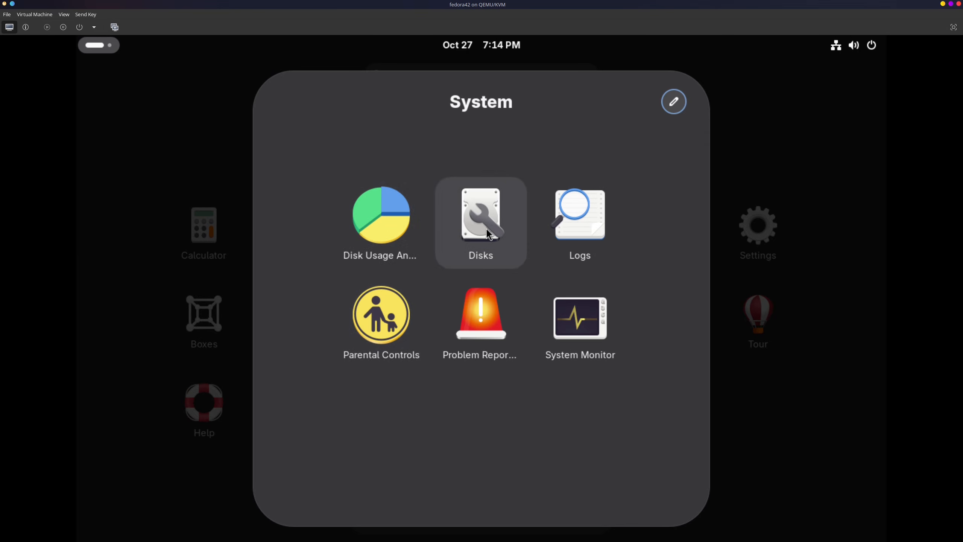
{"action": "left_click", "coordinate": [575, 222]}
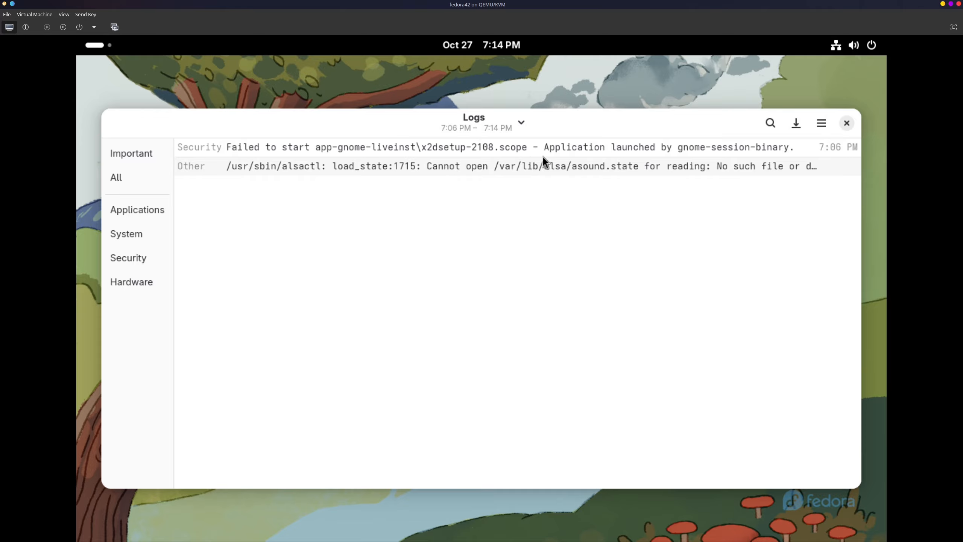
{"action": "left_click", "coordinate": [160, 211]}
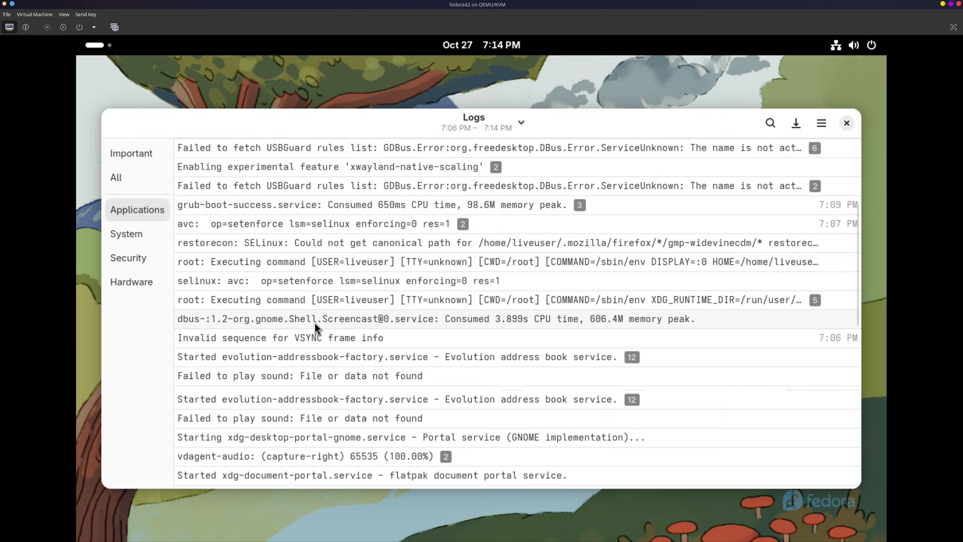
{"action": "scroll", "coordinate": [315, 322], "scroll_direction": "down", "scroll_amount": 20}
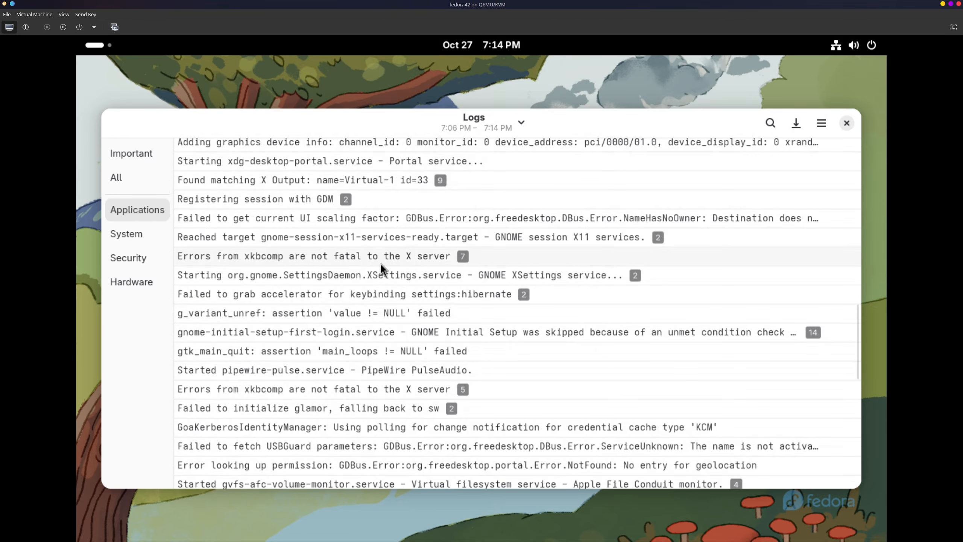
{"action": "left_click", "coordinate": [846, 123]}
Step: Start the Fedora Tour, advance to the Get an Overview page, and try out the overview it describes
{"action": "key", "text": "super"}
{"action": "left_click", "coordinate": [582, 503]}
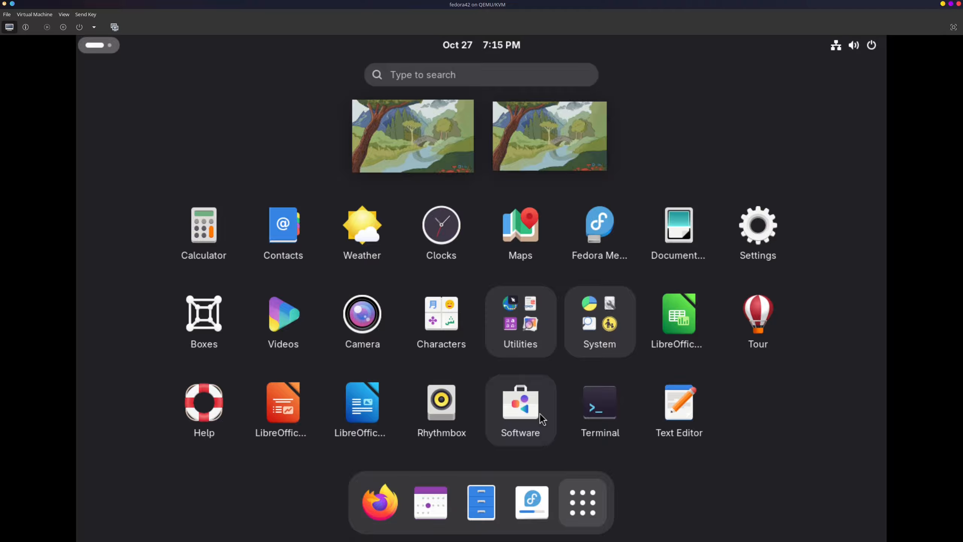
{"action": "left_click", "coordinate": [750, 325]}
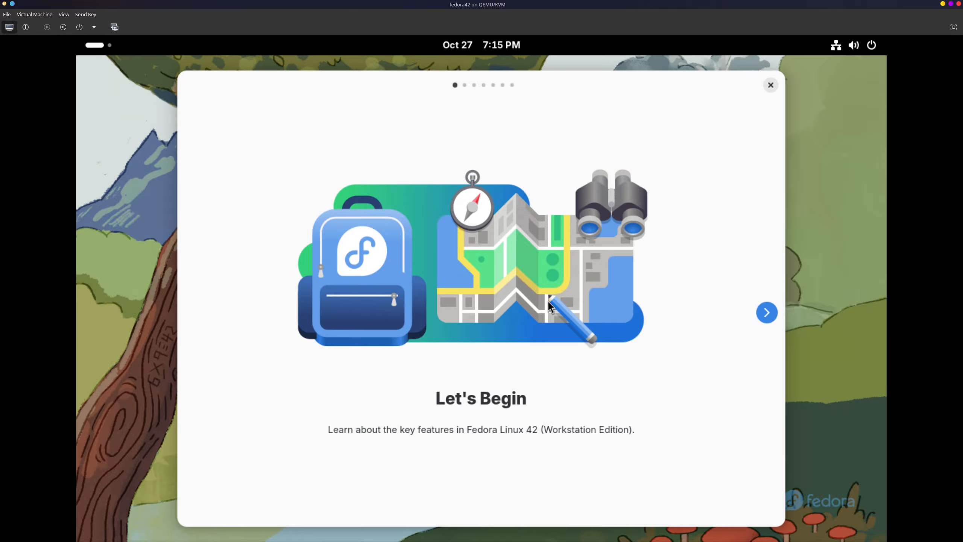
{"action": "left_click", "coordinate": [766, 313]}
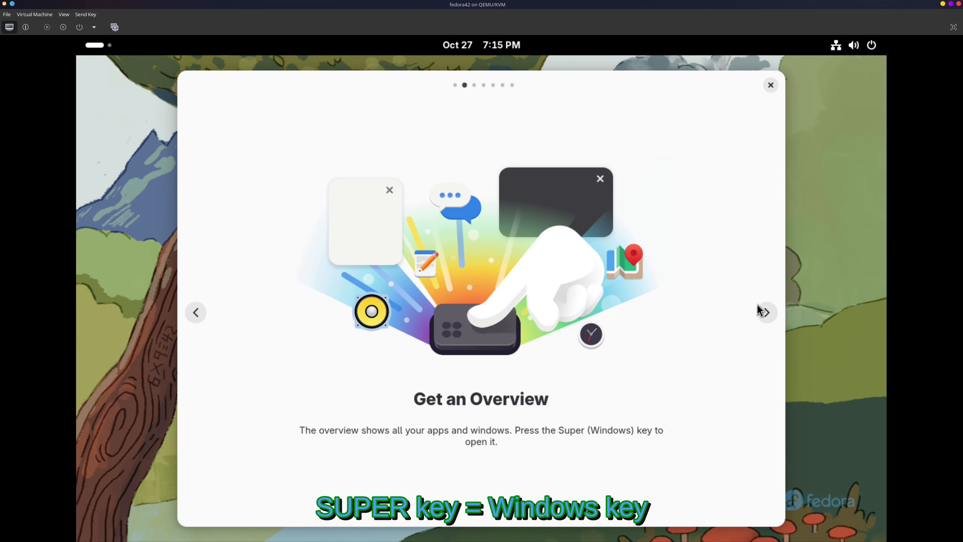
{"action": "key", "text": "super"}
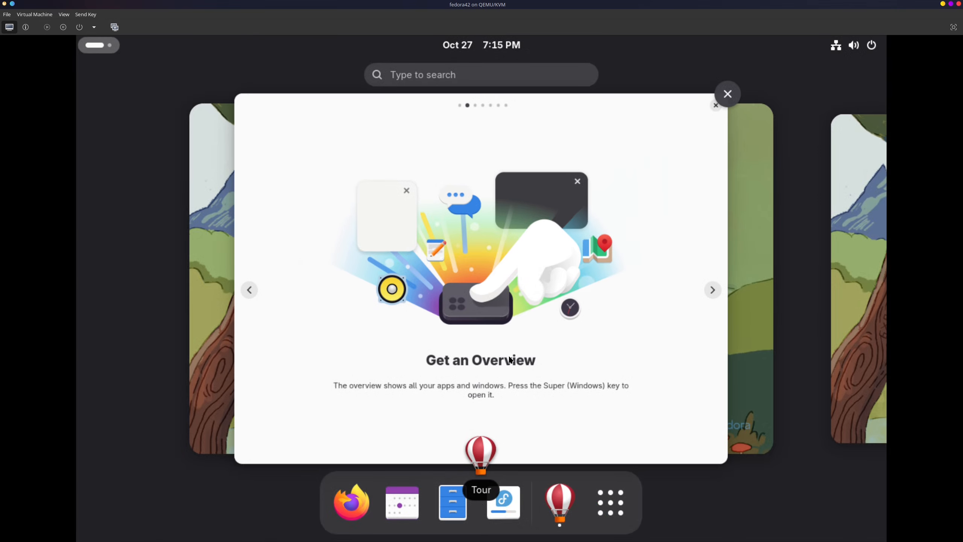
{"action": "left_click", "coordinate": [690, 262]}
Step: Read the remaining Tour pages on search, workspaces and touchpad swipes, and close the Tour at its end
{"action": "left_click", "coordinate": [767, 312]}
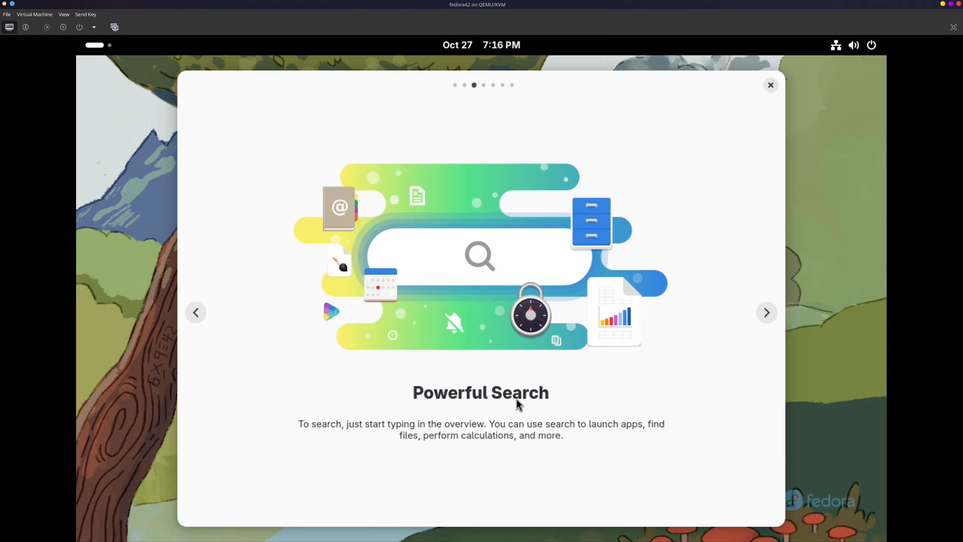
{"action": "left_click", "coordinate": [766, 313]}
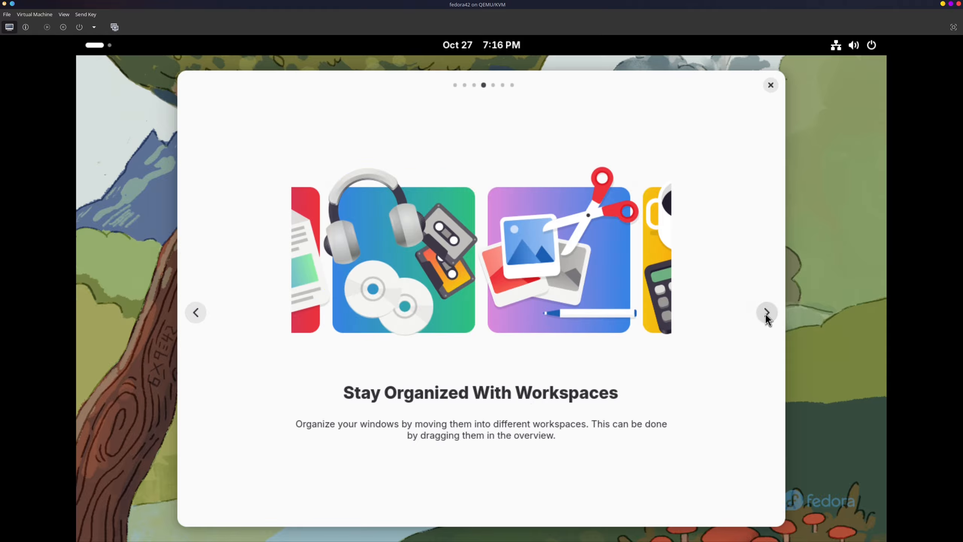
{"action": "left_click", "coordinate": [765, 314]}
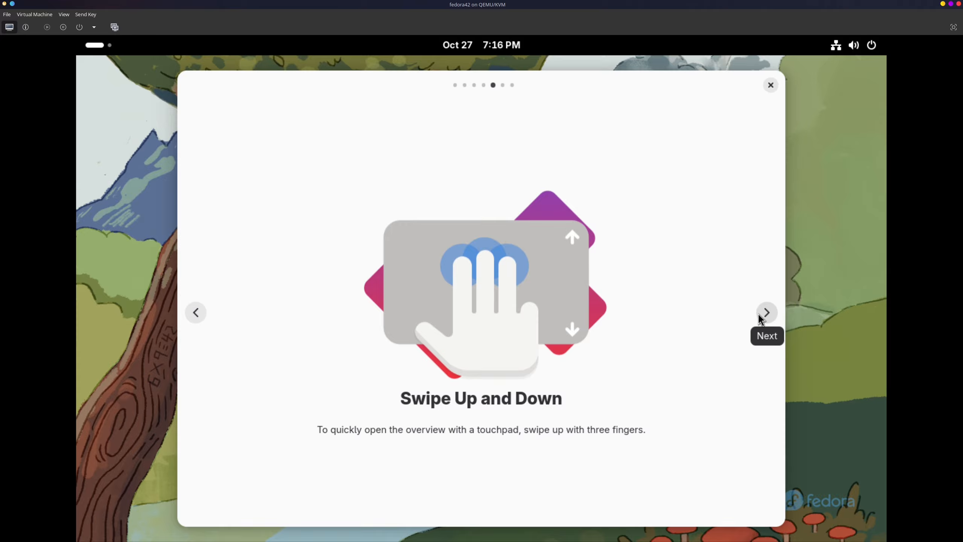
{"action": "left_click", "coordinate": [760, 315]}
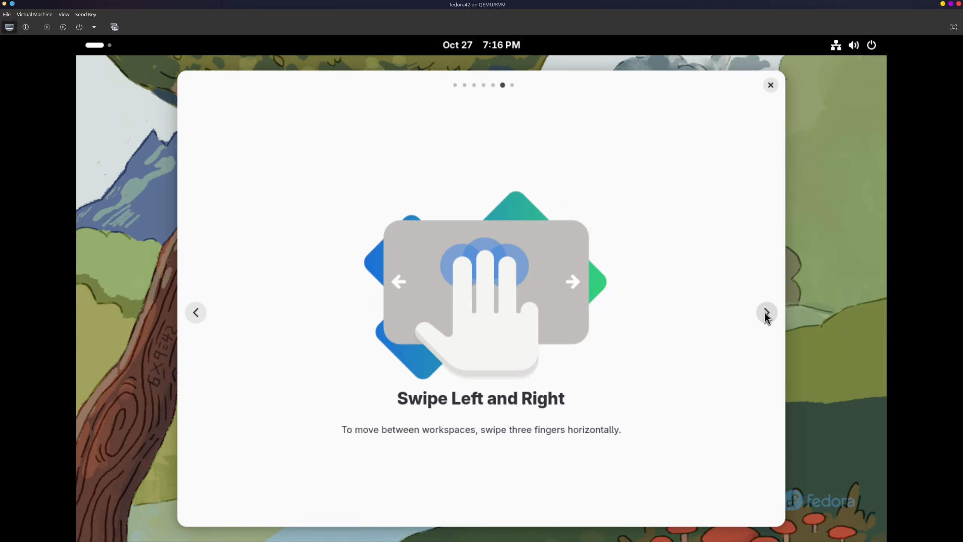
{"action": "left_click", "coordinate": [763, 314]}
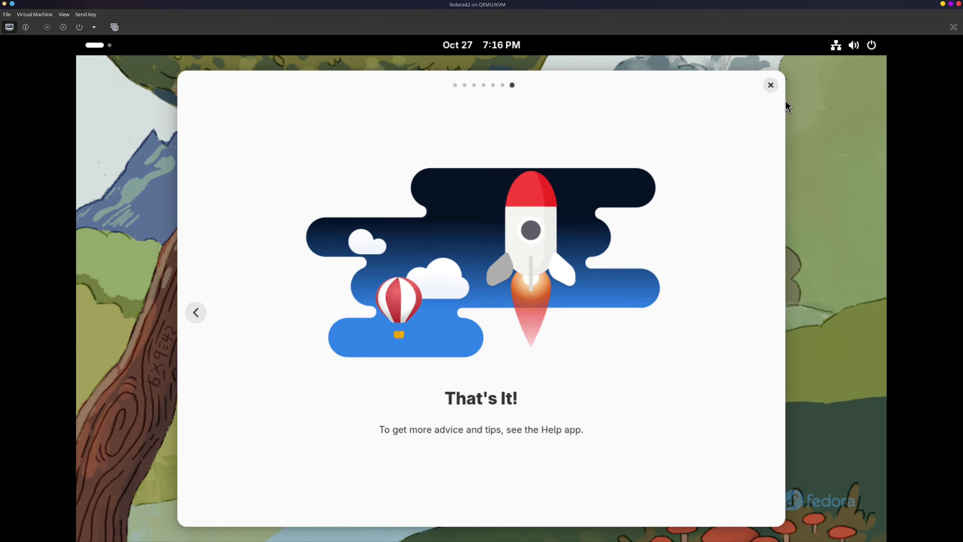
{"action": "left_click", "coordinate": [770, 85]}
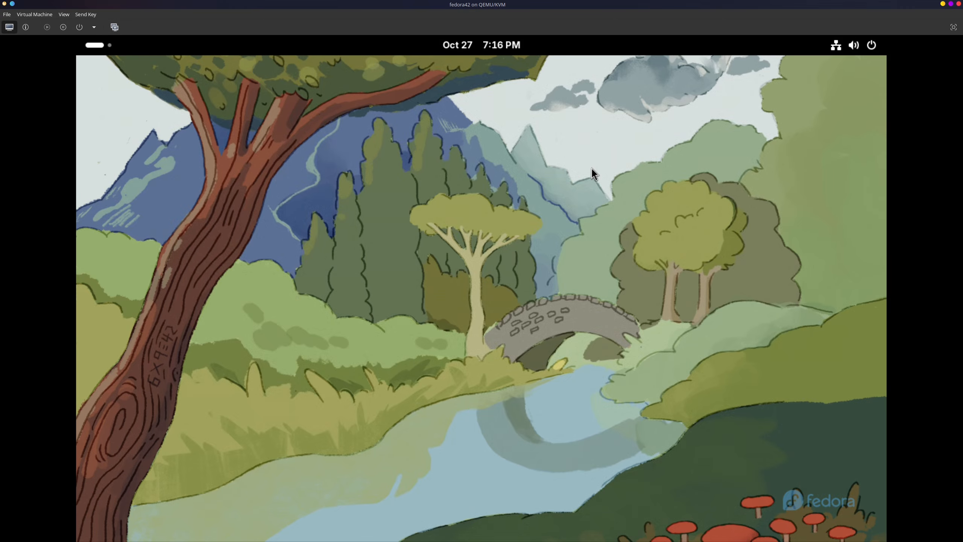
Step: Try the overview search with "virt" and "web", and take a brief look at the Home folder in Files
{"action": "key", "text": "super"}
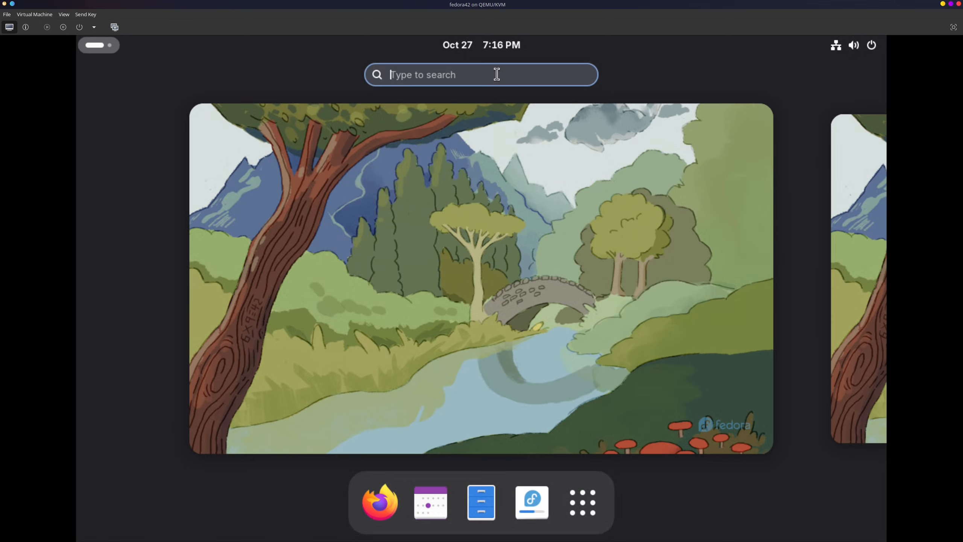
{"action": "type", "text": "virt"}
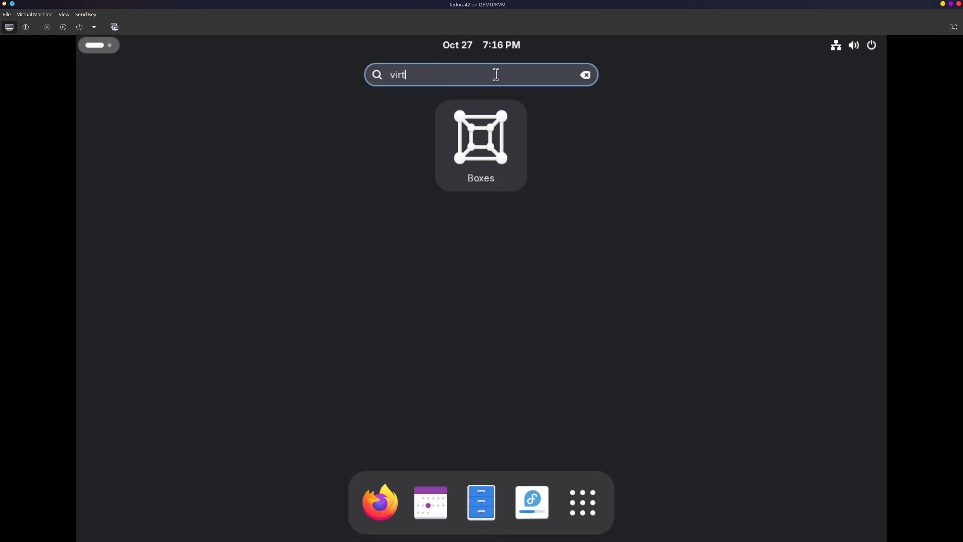
{"action": "key", "text": "BackSpace"}
{"action": "key", "text": "BackSpace"}
{"action": "key", "text": "BackSpace"}
{"action": "key", "text": "BackSpace"}
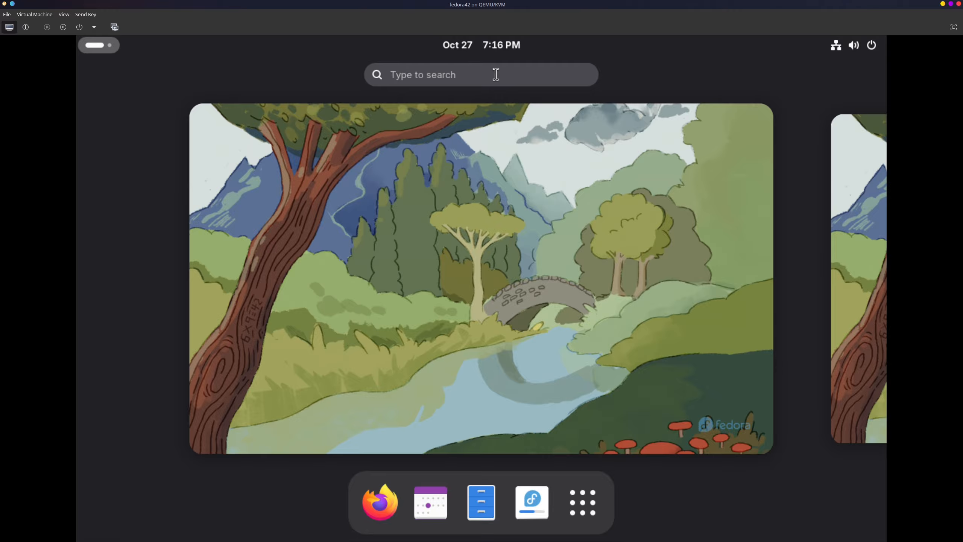
{"action": "type", "text": "web"}
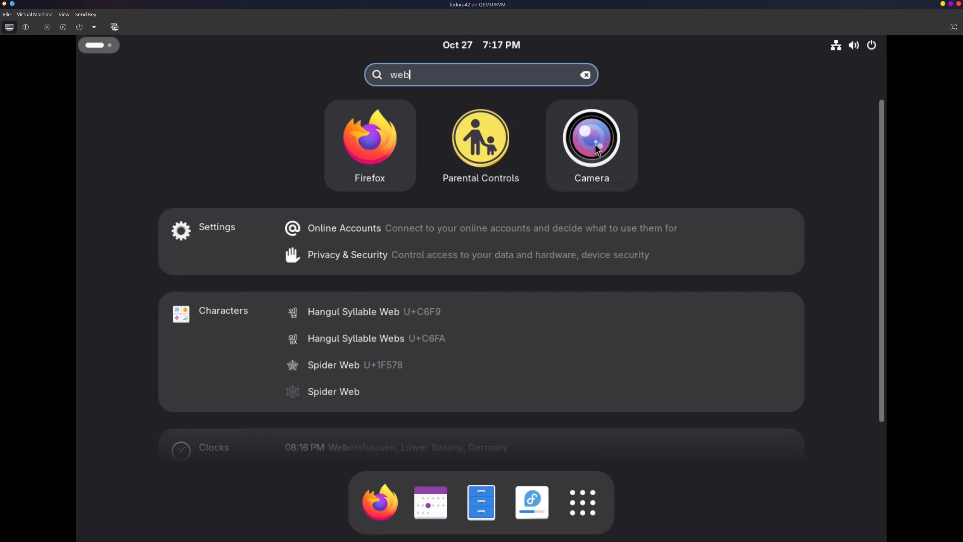
{"action": "left_click", "coordinate": [492, 506]}
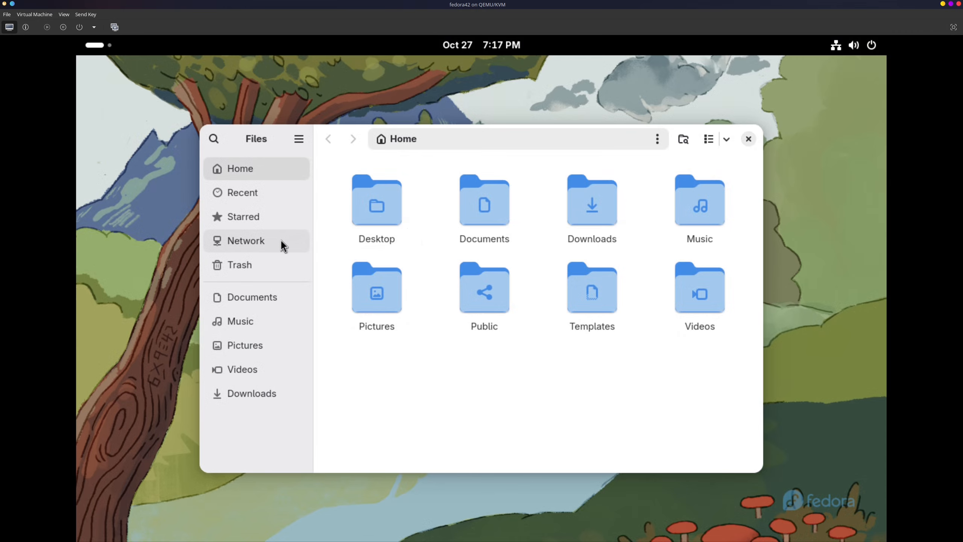
{"action": "left_click", "coordinate": [748, 139]}
Step: Restart the Fedora virtual machine from the system power options and confirm the restart
{"action": "left_click", "coordinate": [853, 47]}
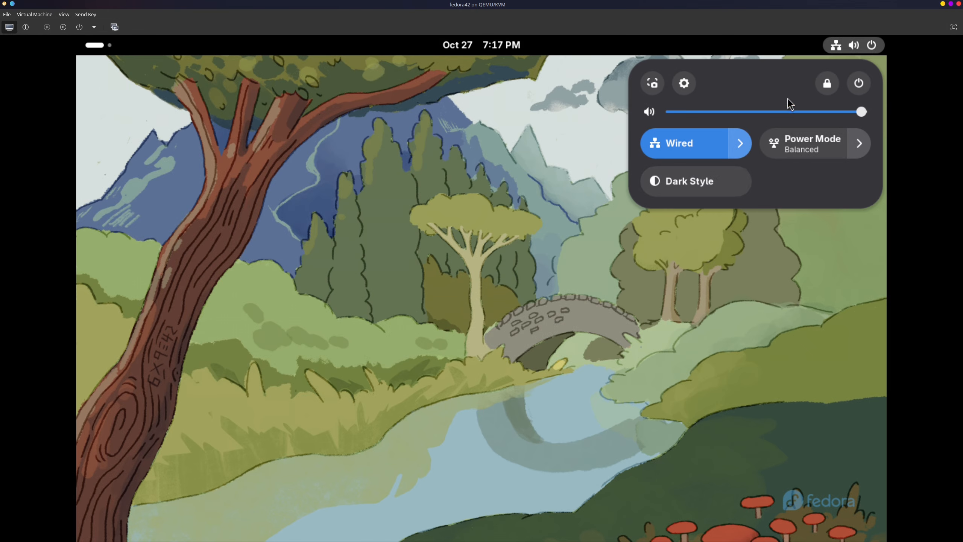
{"action": "left_click", "coordinate": [858, 84]}
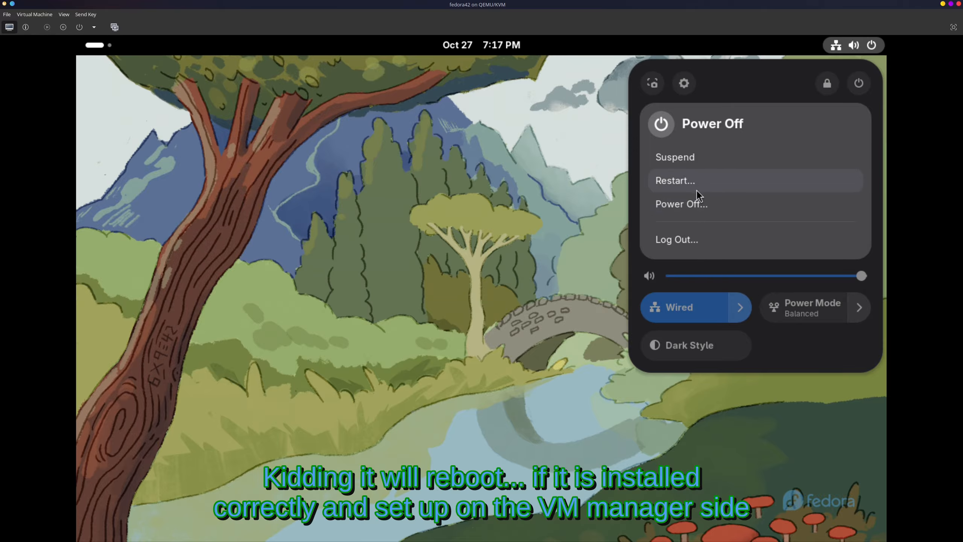
{"action": "left_click", "coordinate": [691, 181]}
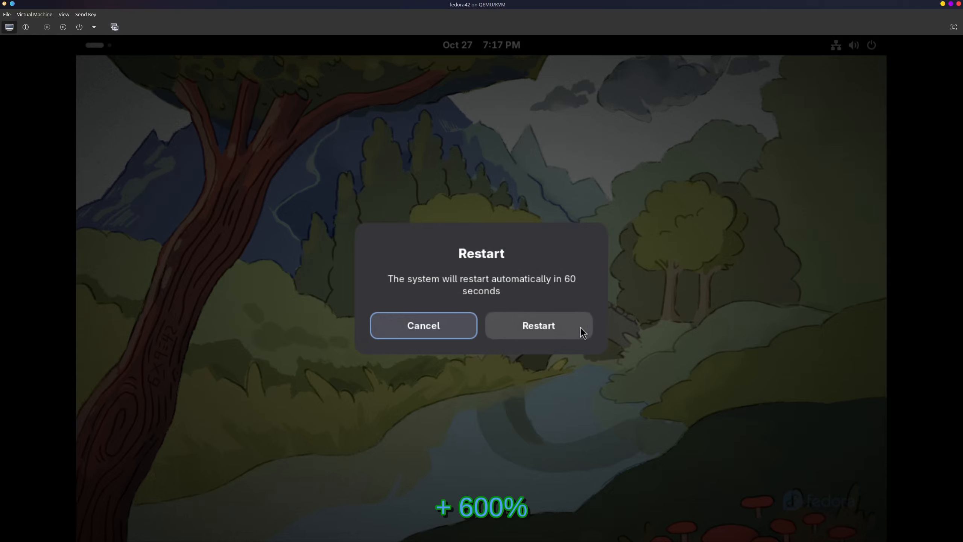
{"action": "left_click", "coordinate": [580, 327]}
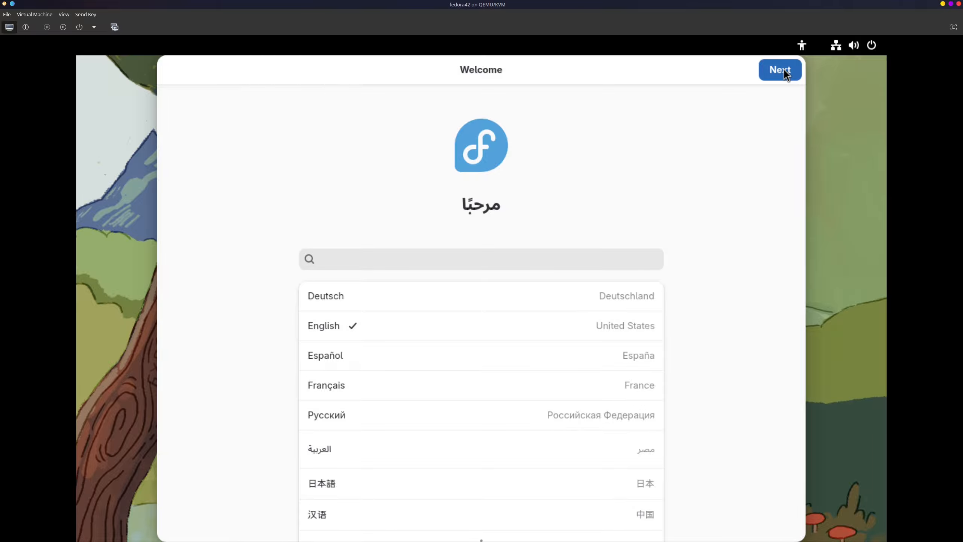
Step: Accept English (United States) as the language in the initial setup and proceed to the keyboard layout
{"action": "left_click", "coordinate": [784, 70]}
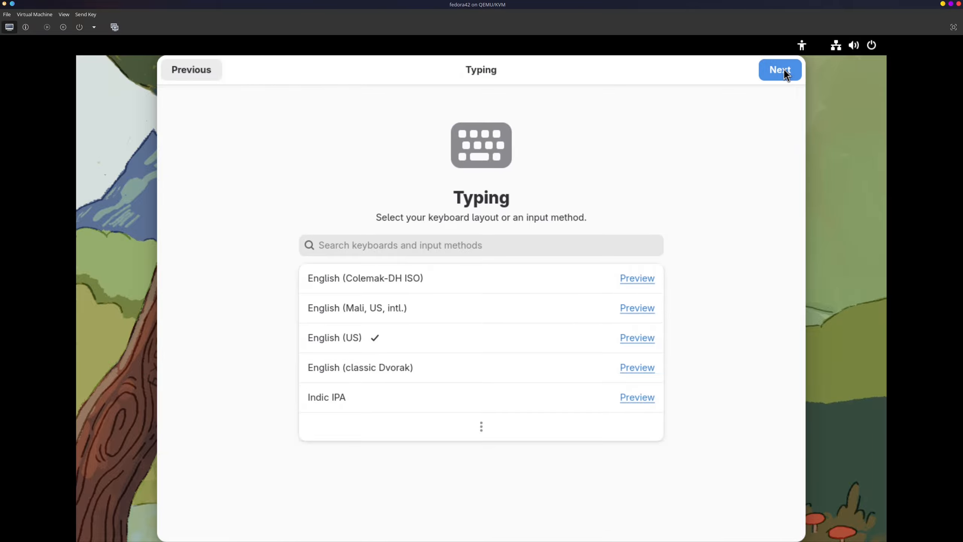